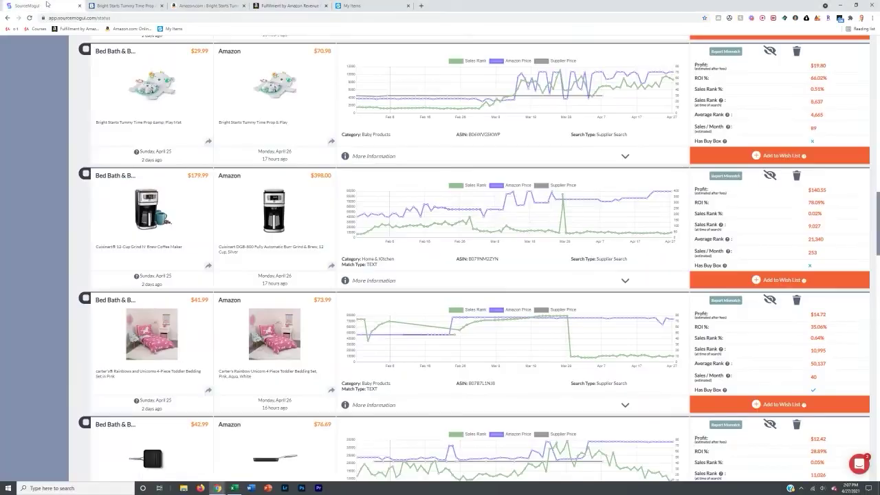
Step: Copy the Bright Starts Tummy Time Prop & Play Mat page URL and close the 20%-off popup
click(121, 5)
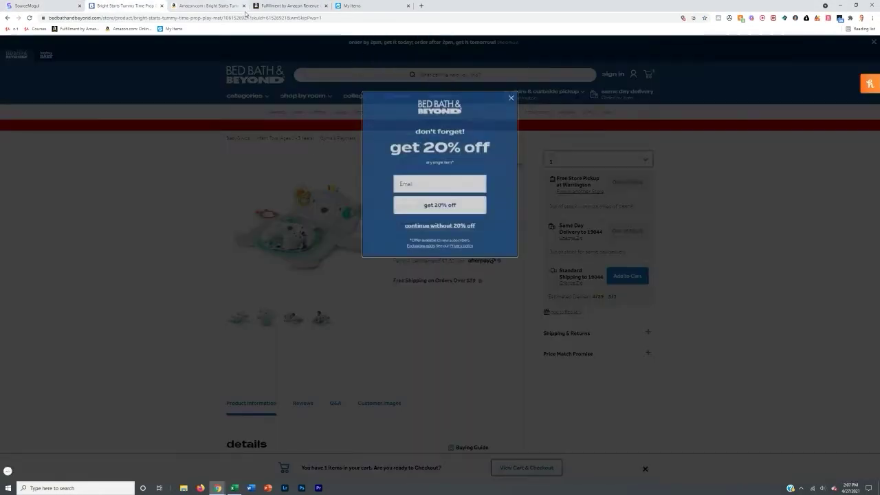
click(245, 17)
right_click(243, 15)
click(268, 61)
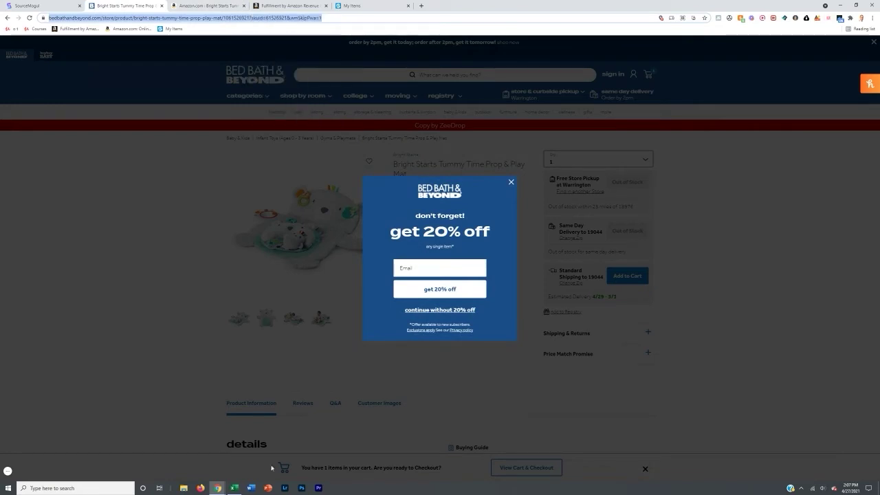
click(510, 181)
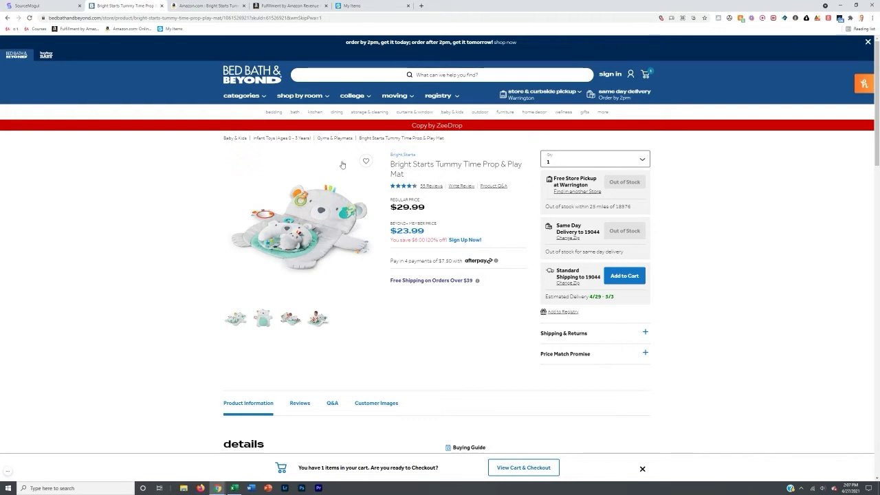
Step: Paste the Bed Bath & Beyond product link into cell D2
click(234, 485)
click(296, 90)
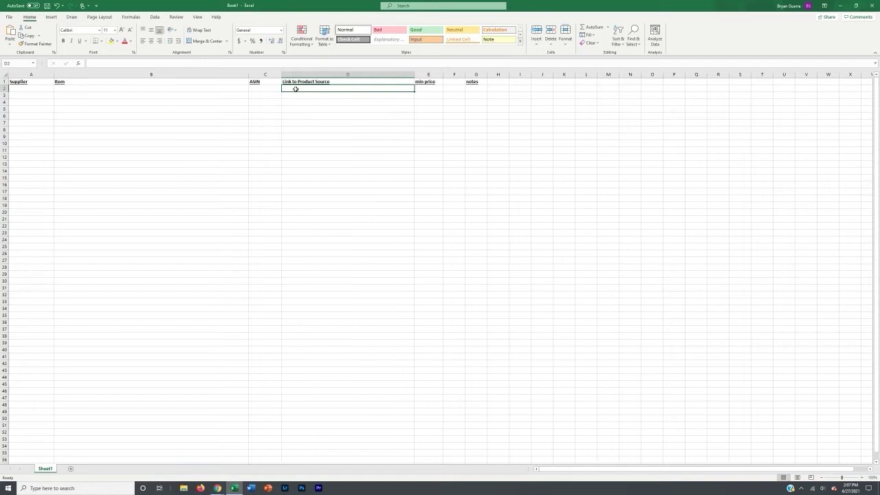
key(ctrl+v)
click(377, 115)
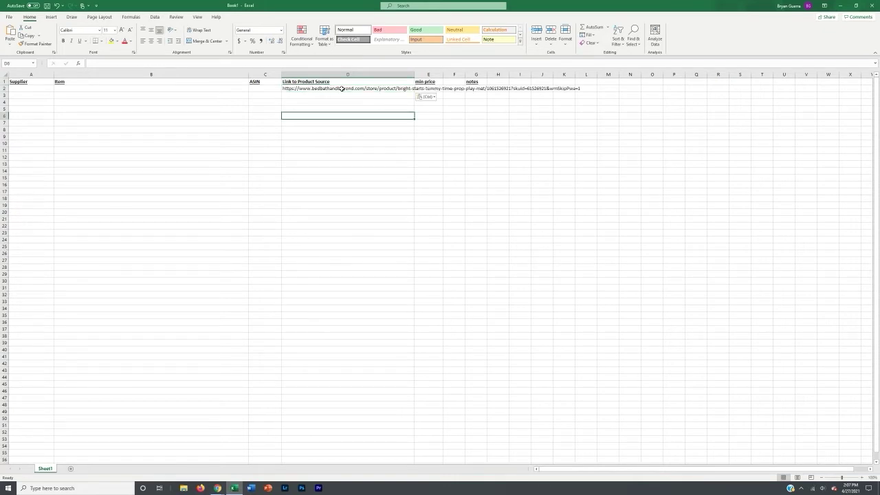
Step: Close the Bed Bath & Beyond tab and paste the Amazon product title into B2
click(253, 88)
mouse_move(217, 486)
click(193, 436)
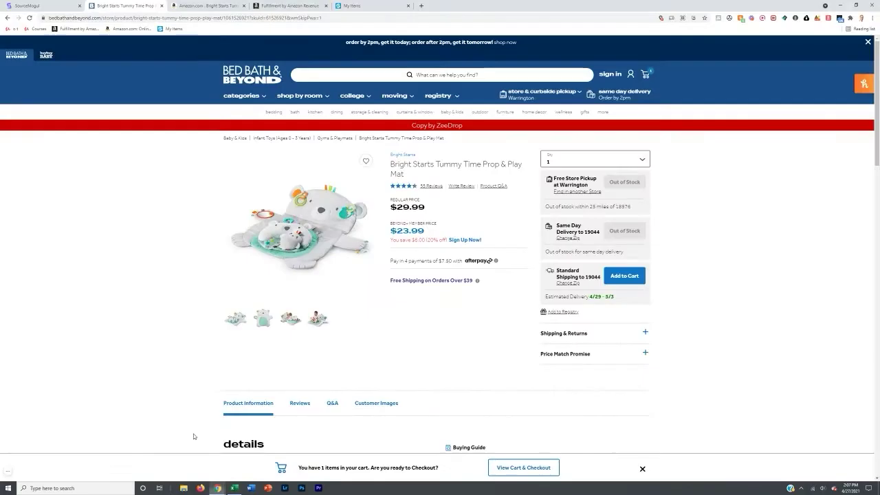
click(162, 5)
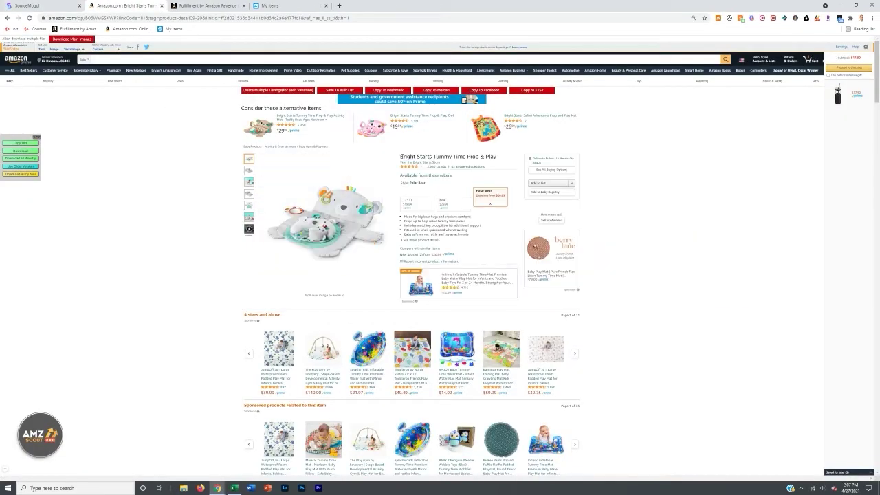
drag(400, 157, 496, 158)
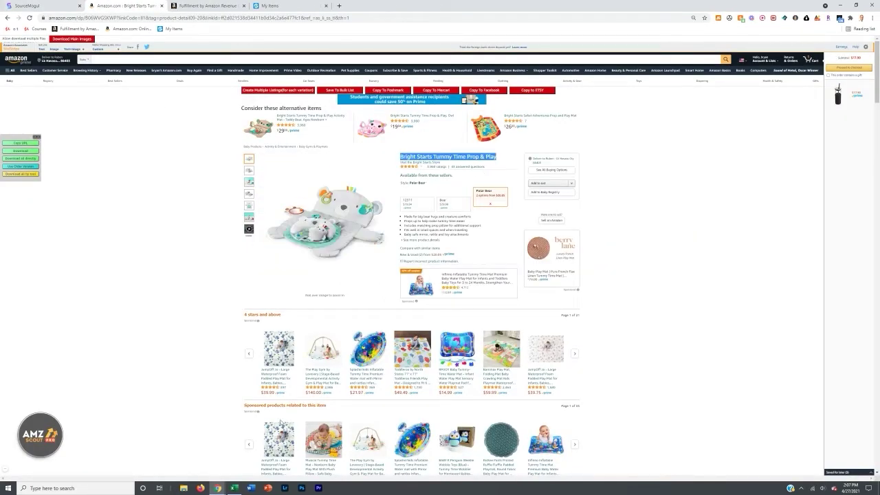
click(234, 488)
click(112, 86)
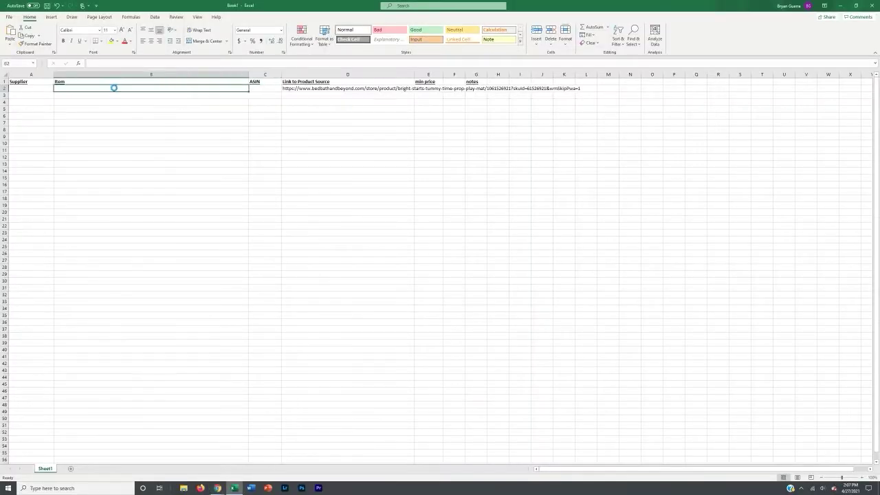
key(ctrl+v)
click(115, 101)
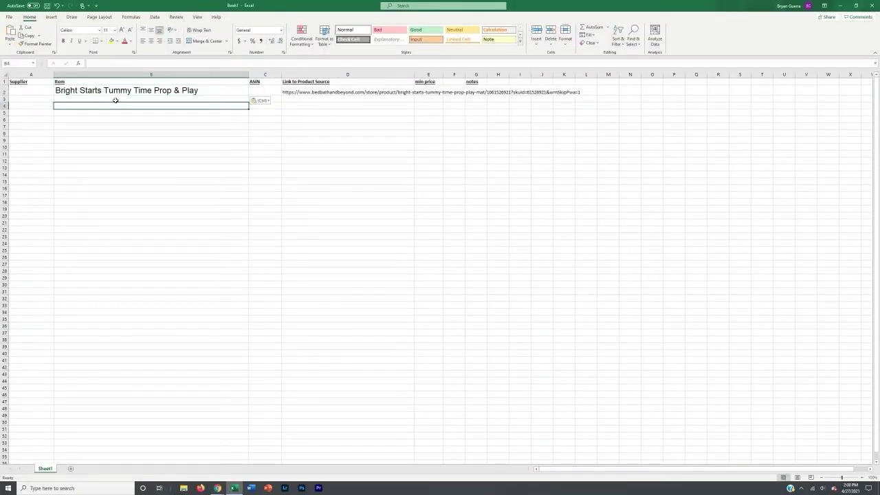
click(117, 92)
Step: Copy ASIN B06WVGSKWP from Amazon's product details and paste it into C2
click(255, 87)
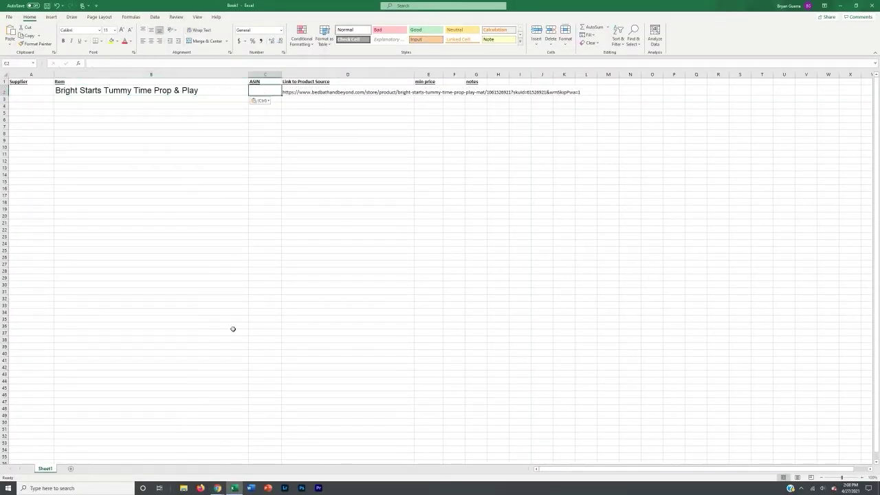
click(234, 485)
scroll(302, 268, down, 20)
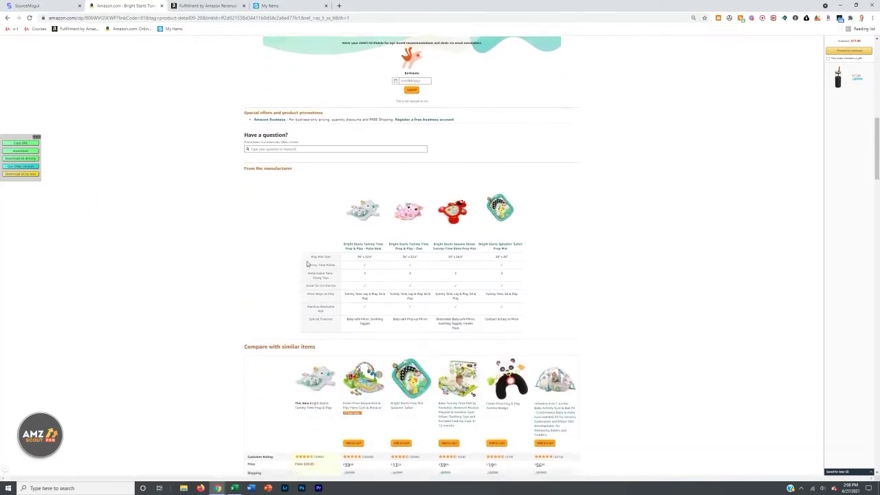
scroll(285, 268, down, 3)
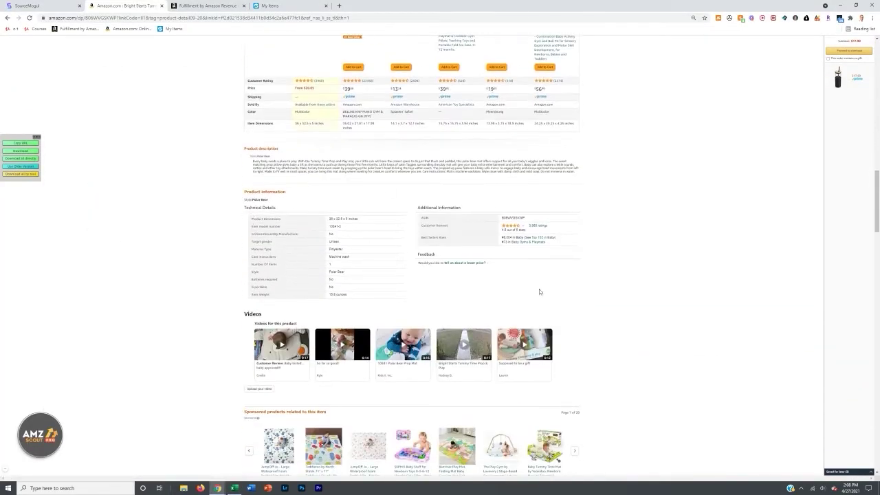
double_click(425, 218)
double_click(512, 218)
right_click(512, 218)
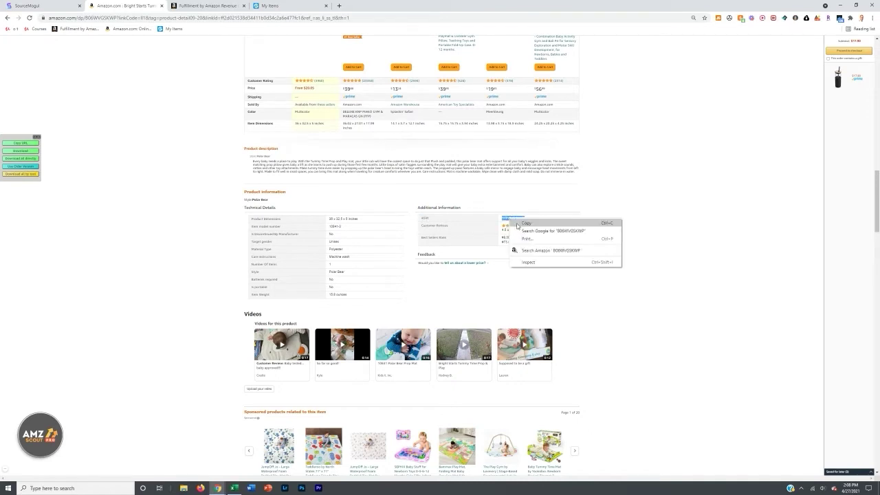
click(526, 221)
click(234, 487)
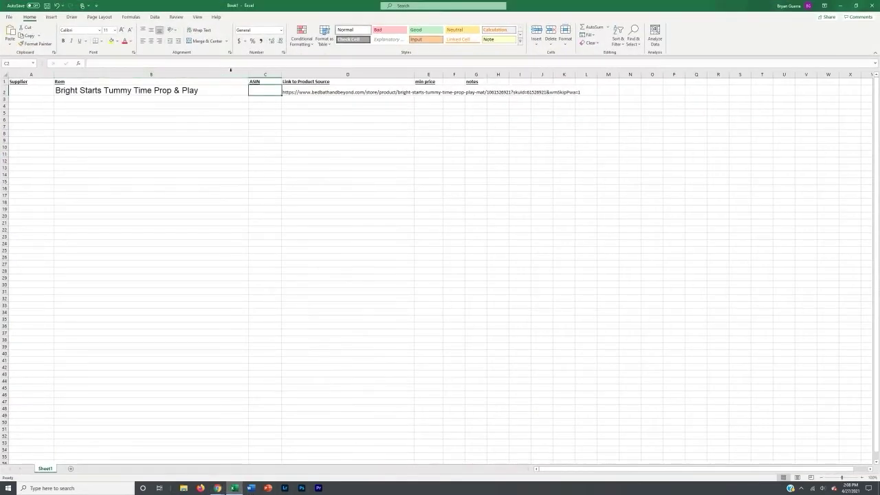
key(ctrl+v)
click(263, 110)
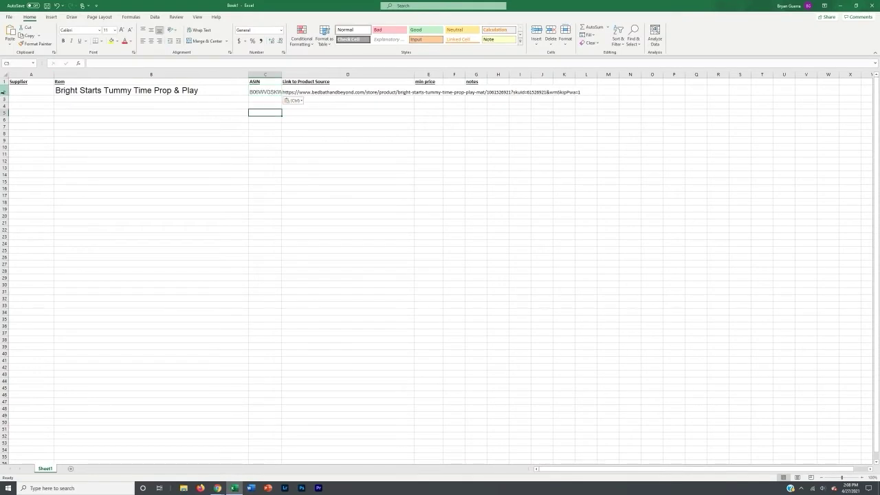
Step: Check row 2's cells, committing the D2 link so it becomes clickable
click(52, 90)
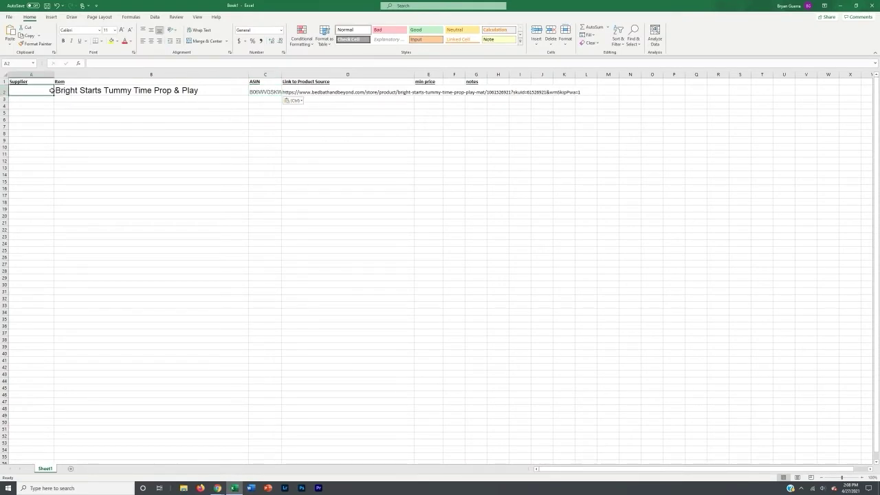
click(315, 90)
click(314, 112)
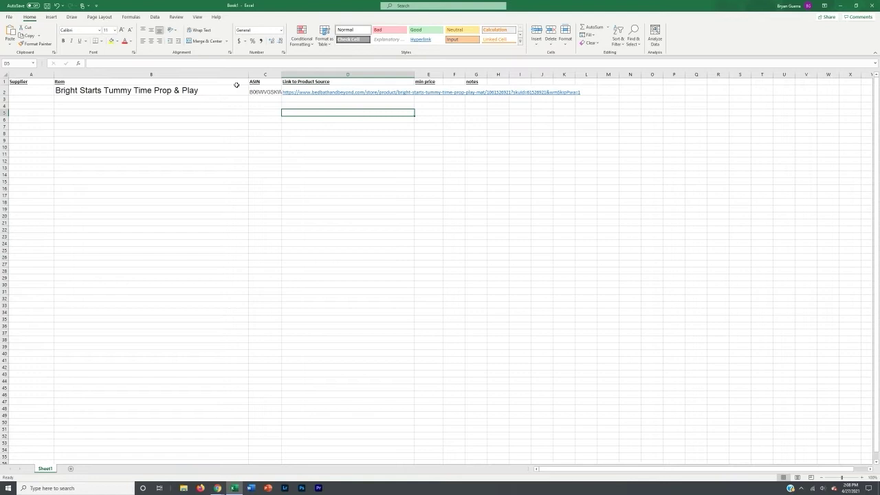
click(259, 90)
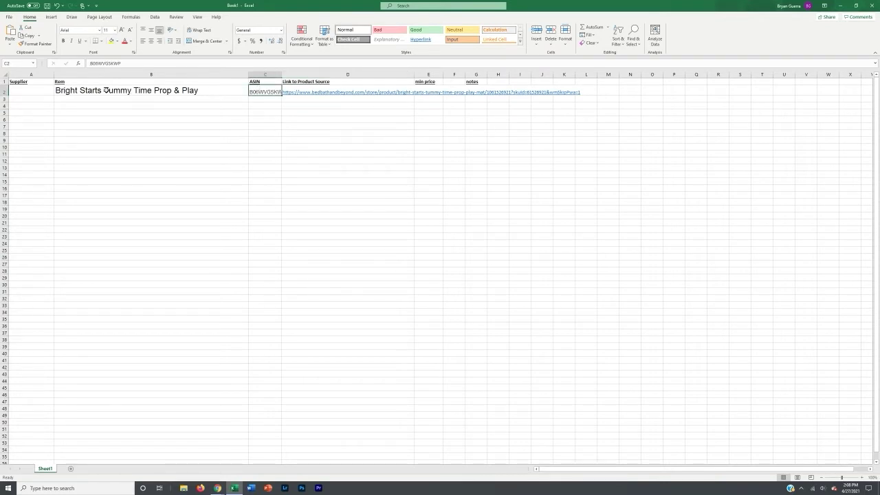
click(123, 125)
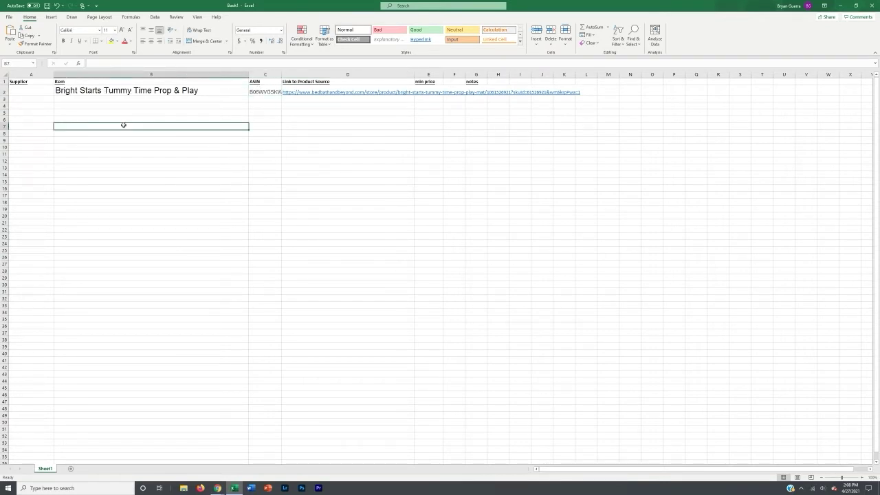
key(ctrl+f)
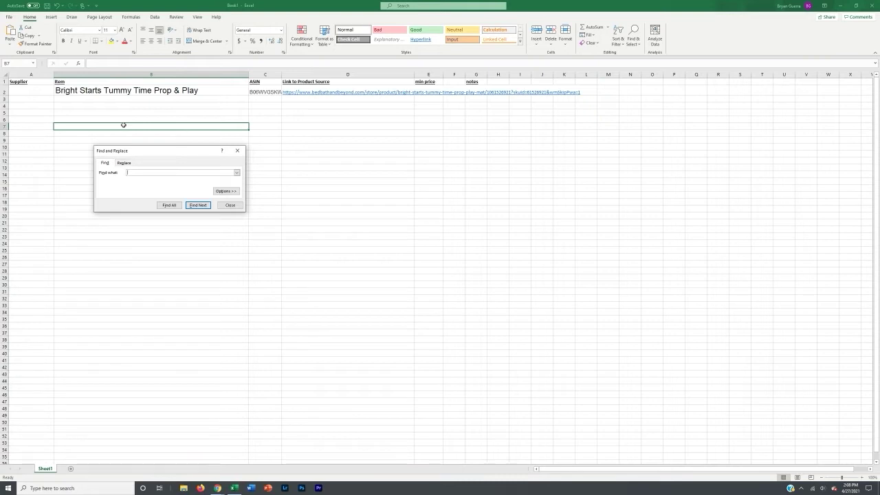
key(ctrl+v)
key(Return)
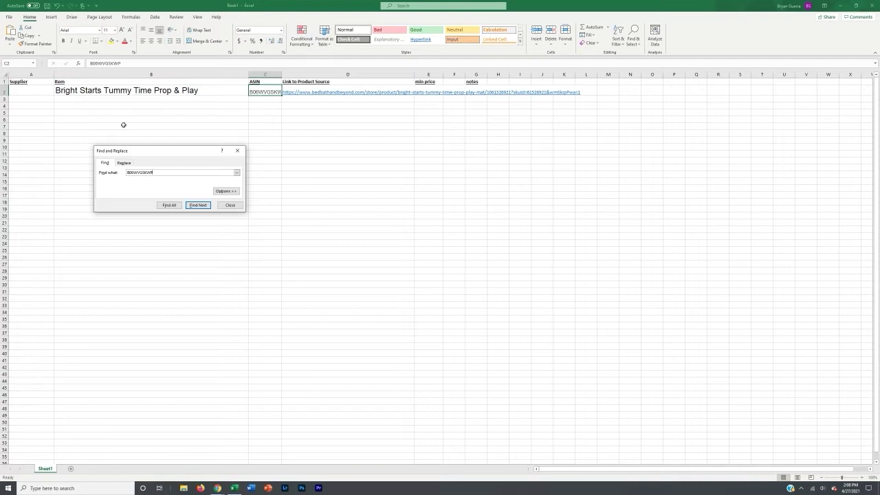
click(237, 151)
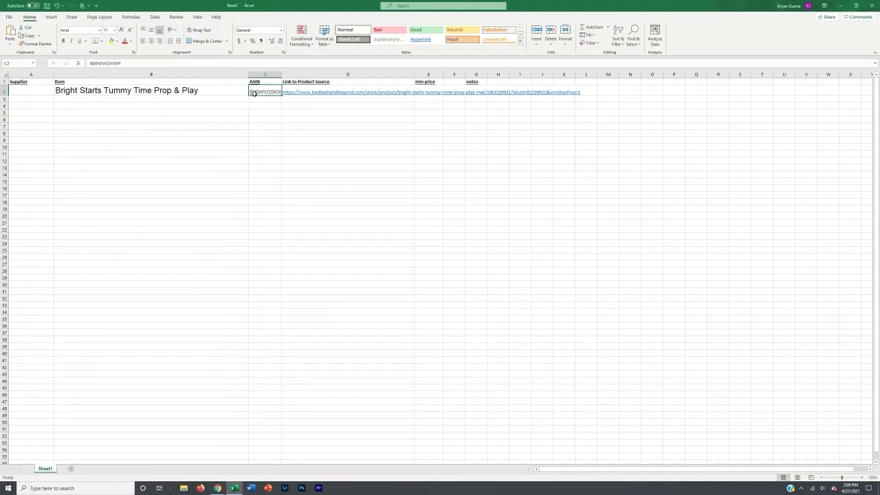
scroll(275, 302, down, 18)
scroll(268, 412, up, 18)
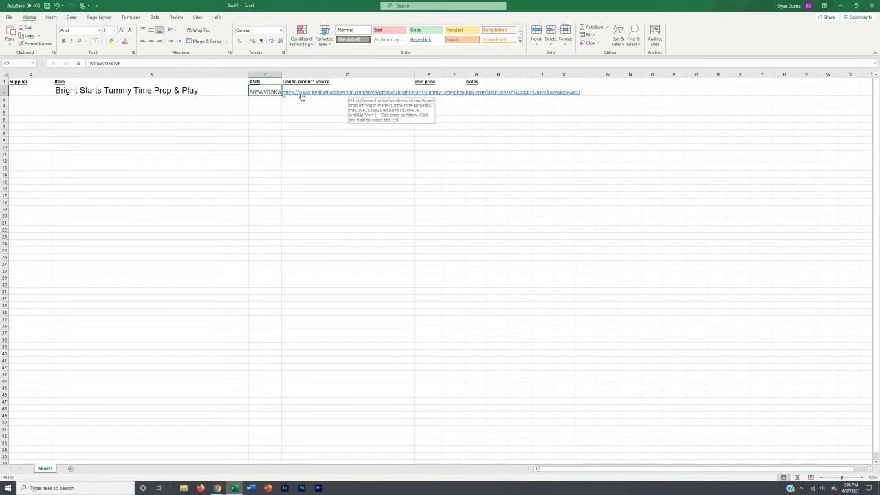
click(40, 90)
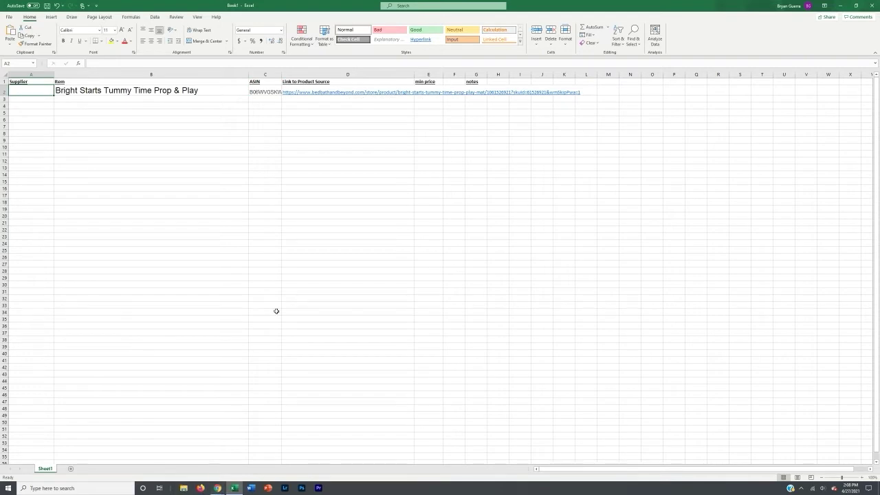
text(bed bath)
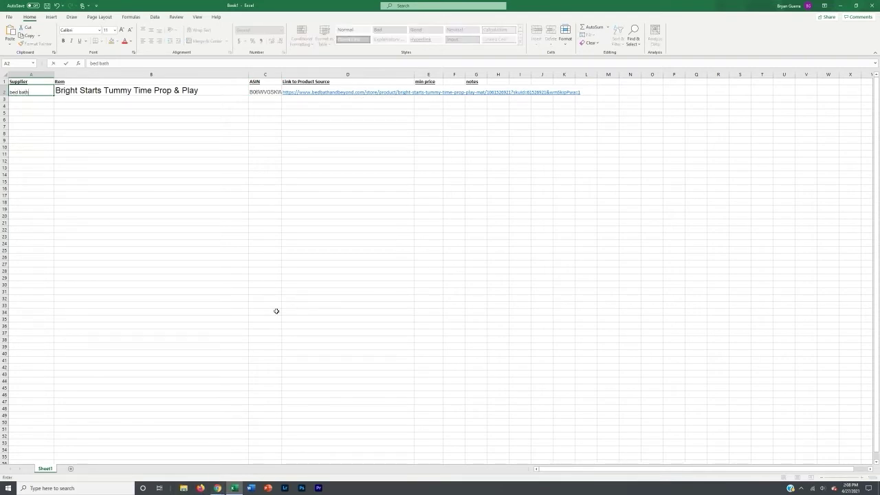
key(BackSpace)
key(BackSpace)
key(BackSpace)
key(BackSpace)
key(BackSpace)
text(na)
key(BackSpace)
text(bathbeyond)
click(76, 100)
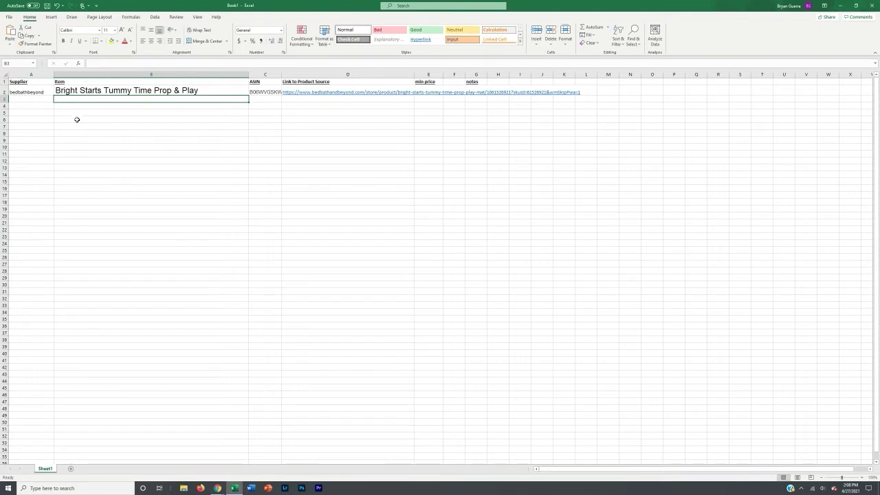
click(31, 91)
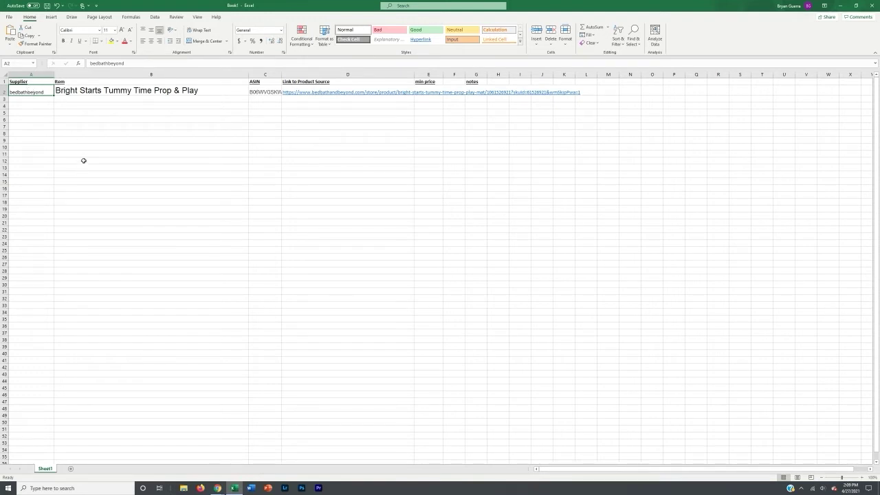
click(33, 99)
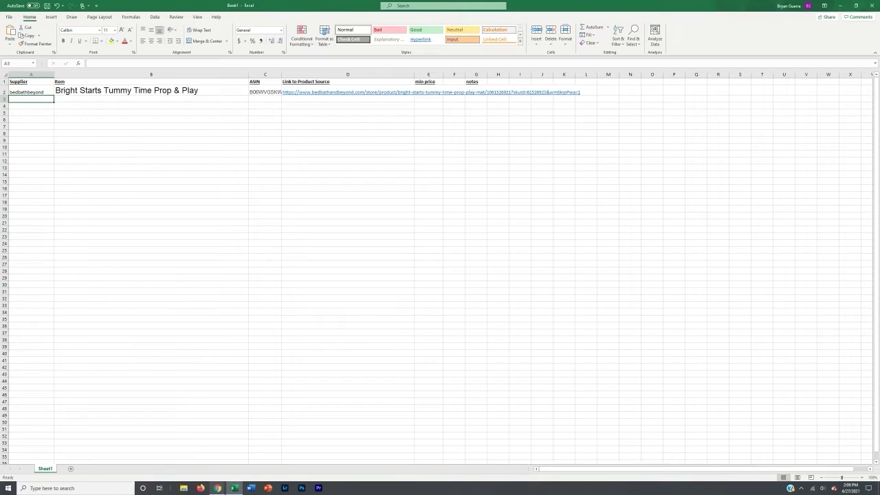
mouse_move(217, 488)
click(203, 470)
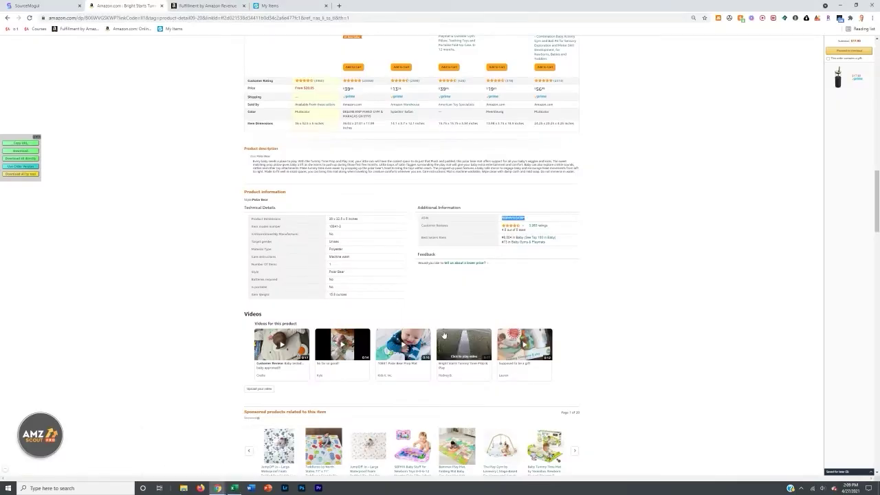
scroll(428, 230, up, 15)
click(208, 5)
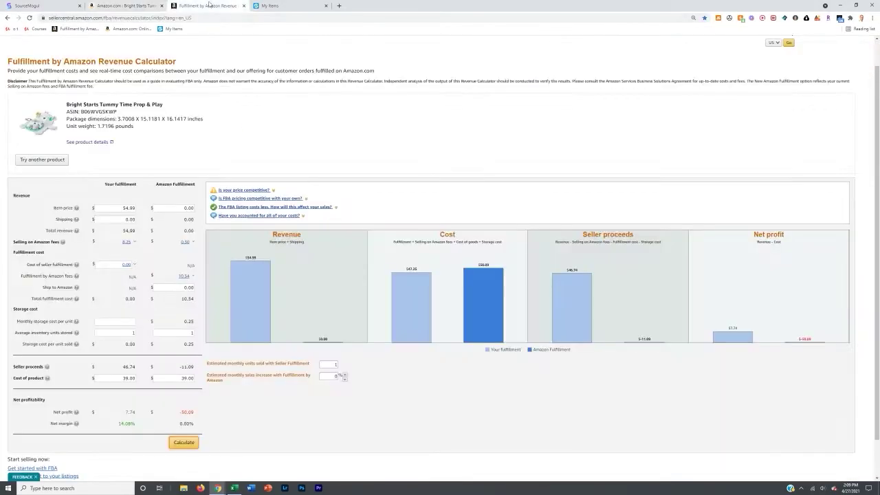
click(234, 487)
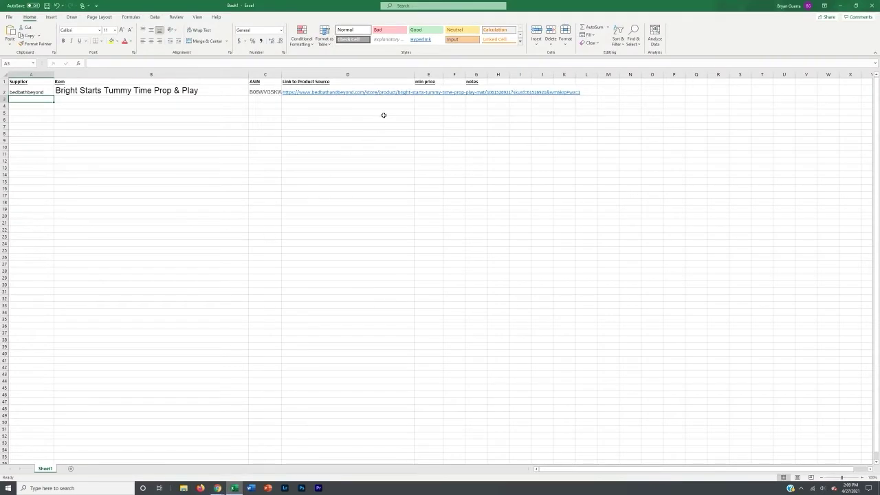
click(427, 90)
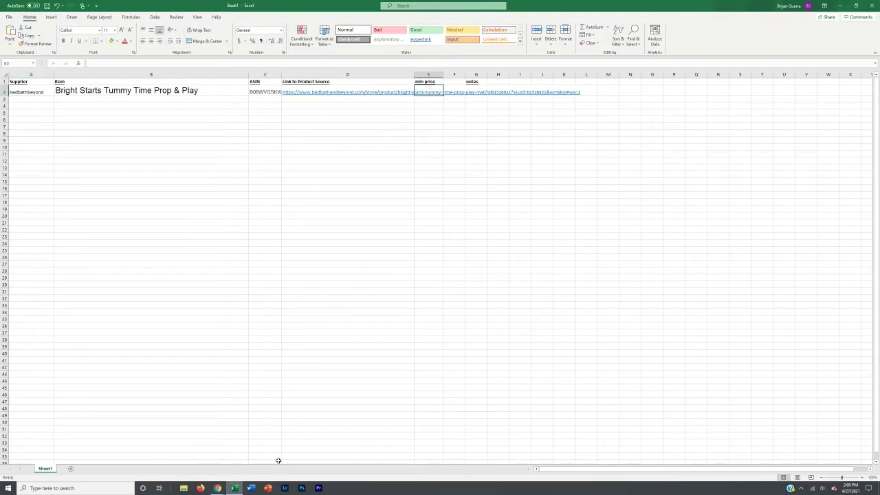
mouse_move(221, 491)
click(217, 488)
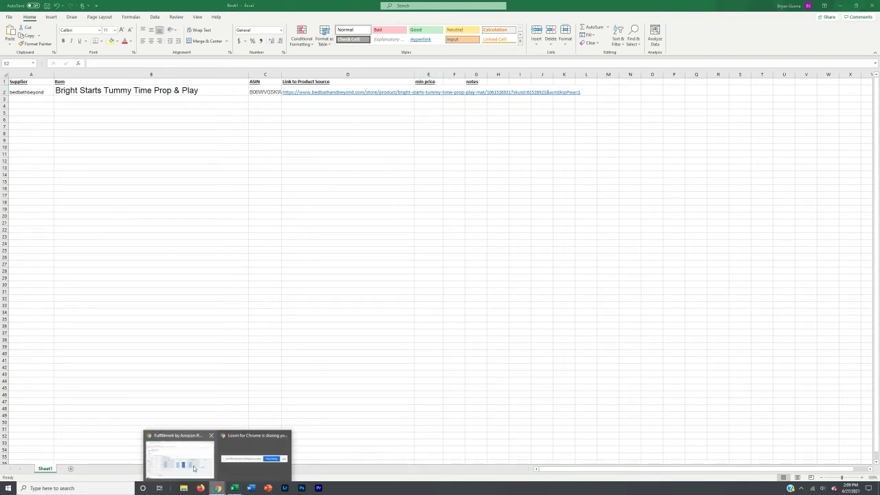
Step: Review the calculator figures: price 54.99, cost 39.00, net profit 7.74, 14.08% margin
click(194, 468)
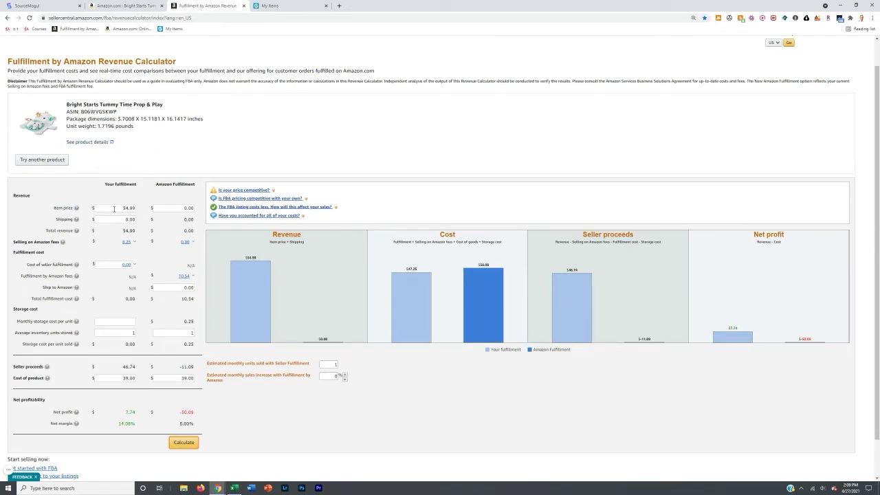
drag(114, 208, 135, 209)
click(126, 199)
double_click(122, 416)
drag(118, 424, 146, 427)
click(148, 426)
drag(121, 208, 140, 210)
click(117, 208)
drag(125, 412, 143, 415)
click(138, 415)
drag(124, 378, 131, 378)
click(142, 378)
Step: Try an item price of 45.99 and recalculate, giving 0.09 net profit
click(122, 210)
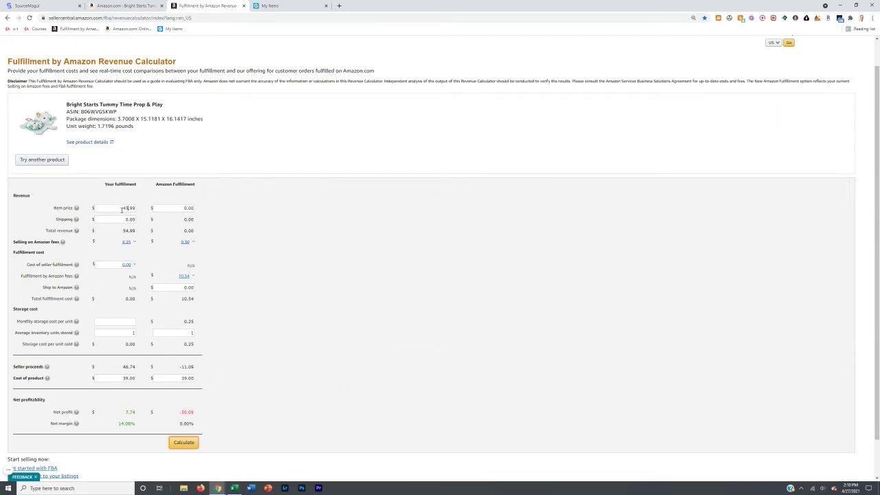
click(184, 444)
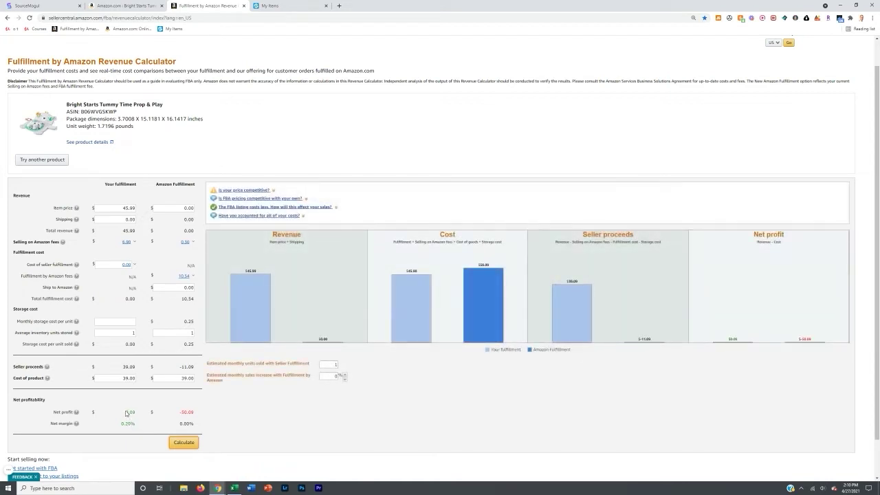
drag(124, 412, 137, 413)
click(137, 414)
drag(121, 208, 134, 209)
click(125, 207)
drag(123, 414, 141, 413)
Step: Recalculate at an item price of 49.99, showing 3.49 net profit and 6.98% margin
click(132, 206)
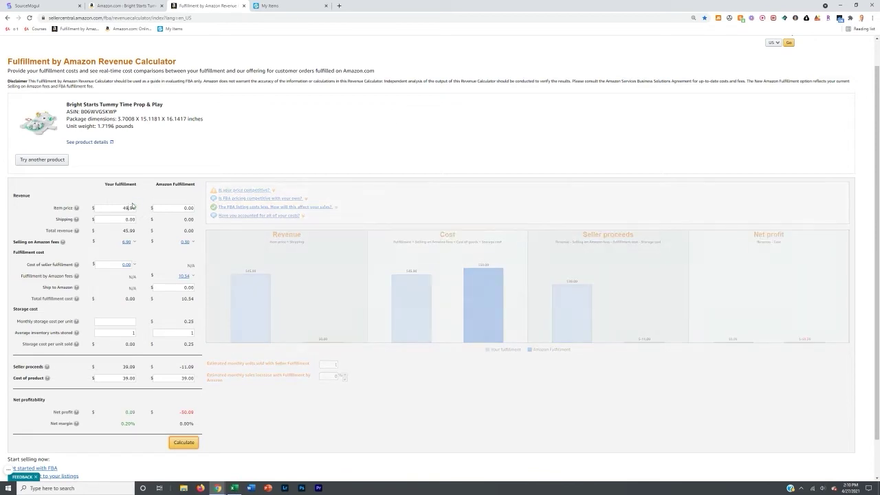
click(183, 443)
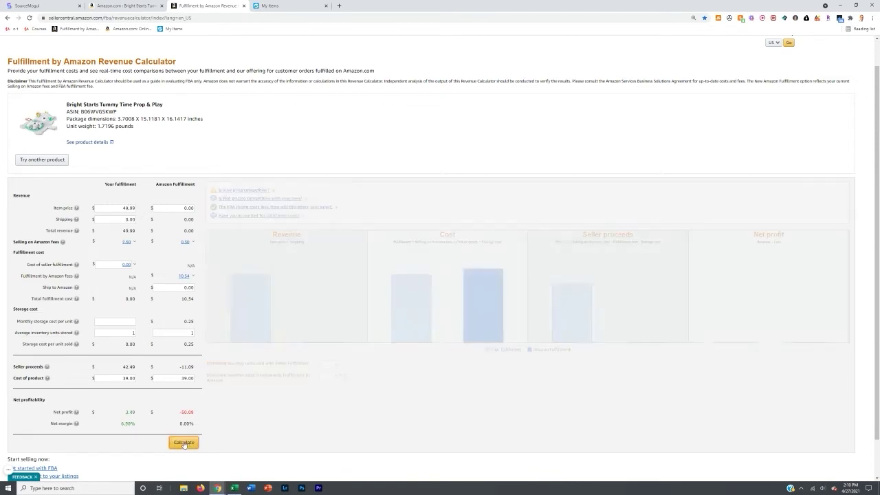
drag(122, 413, 141, 416)
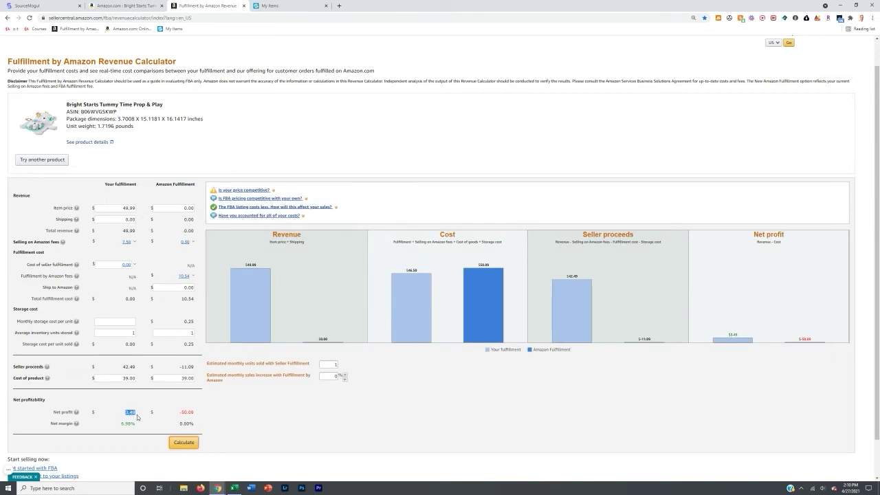
click(127, 426)
drag(120, 424, 137, 425)
click(138, 425)
drag(123, 414, 138, 418)
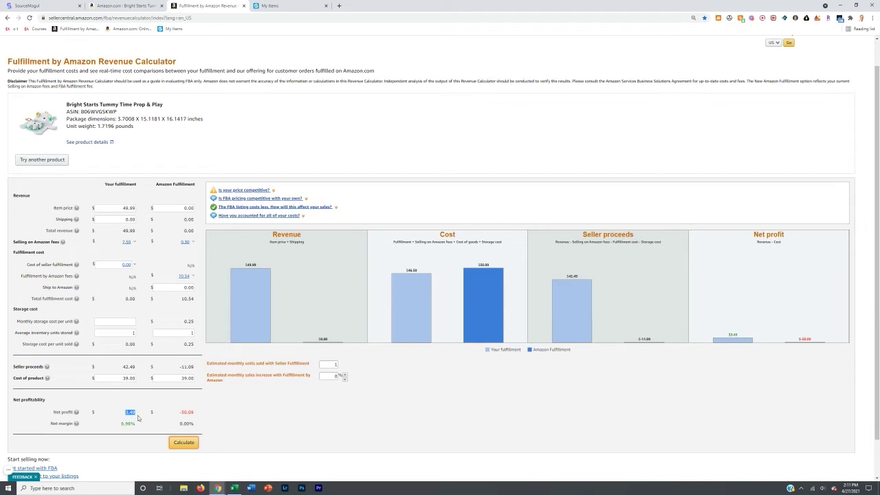
click(122, 208)
drag(115, 207, 139, 210)
drag(114, 416, 143, 415)
Step: Copy the 49.99 price and paste it into Excel's min price cell E2
drag(121, 206, 141, 209)
right_click(135, 209)
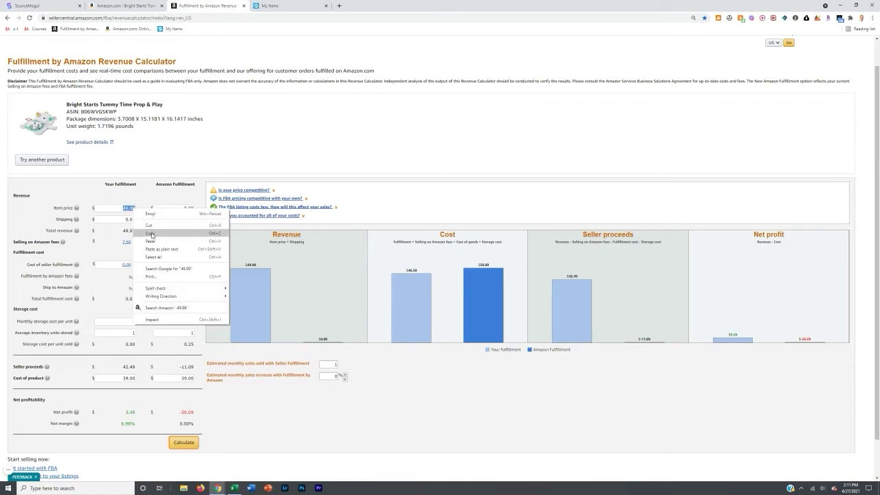
click(152, 233)
click(235, 488)
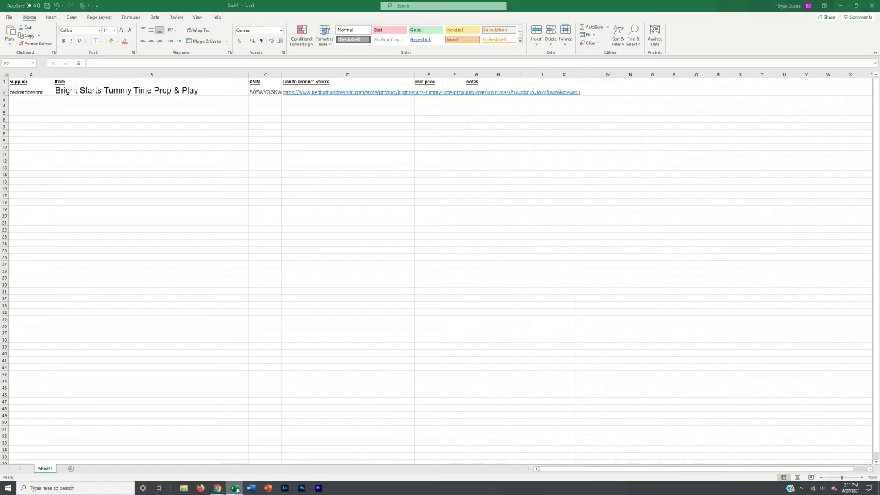
click(426, 90)
key(ctrl+v)
Step: Set the item price back to 45.99, recalculate, and copy the 45.99 value
click(217, 488)
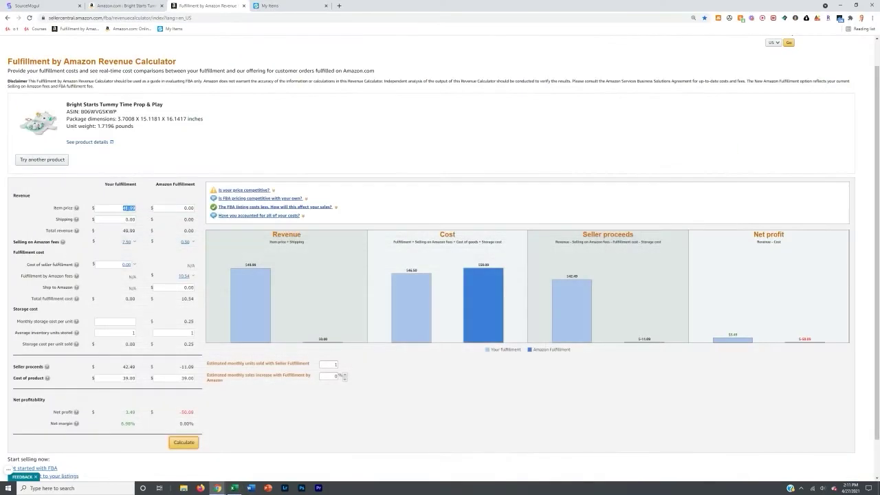
click(124, 207)
key(BackSpace)
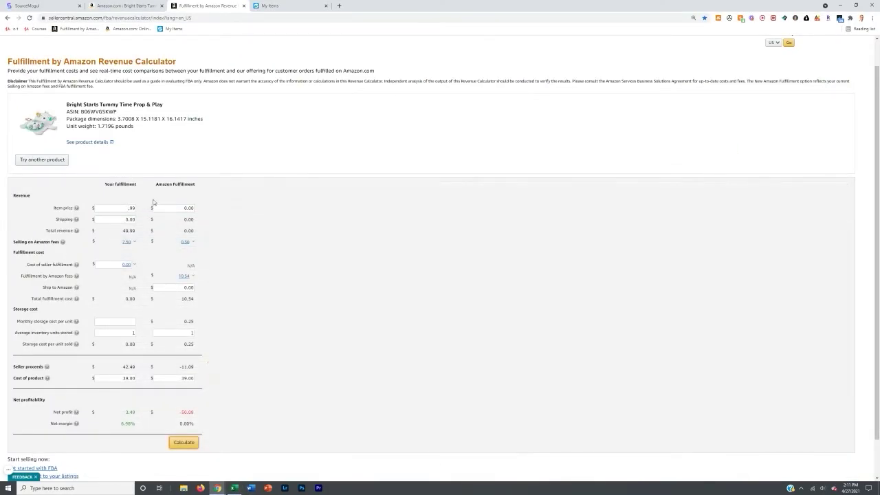
text(45)
click(188, 446)
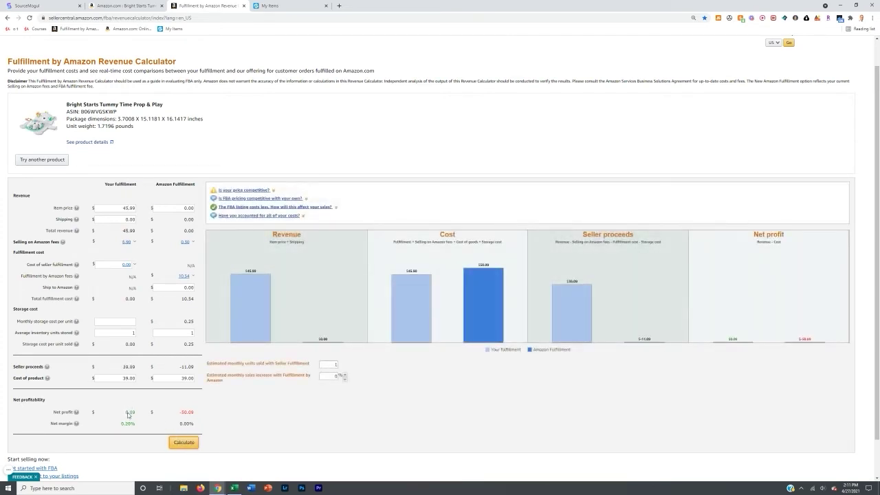
double_click(124, 207)
right_click(126, 207)
click(145, 231)
Step: Paste 45.99 into E2 as the min price and look over the completed row 2
click(233, 488)
key(ctrl+v)
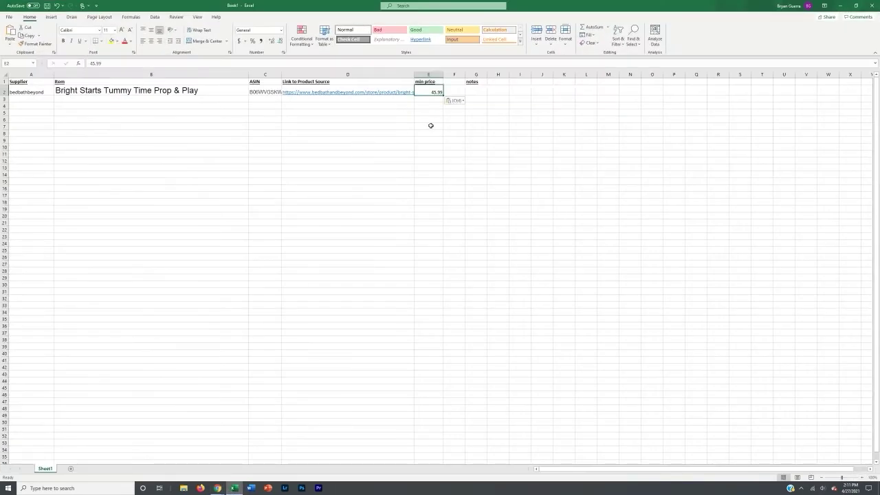
click(431, 111)
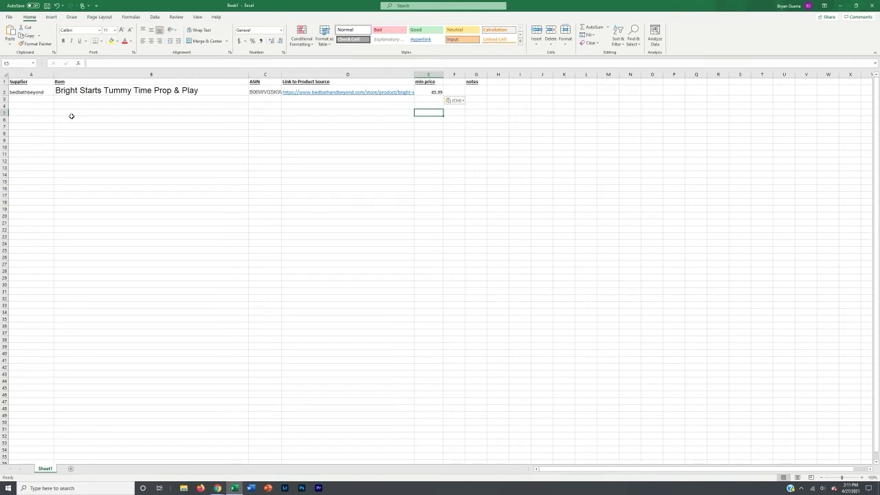
click(37, 100)
click(79, 101)
click(70, 112)
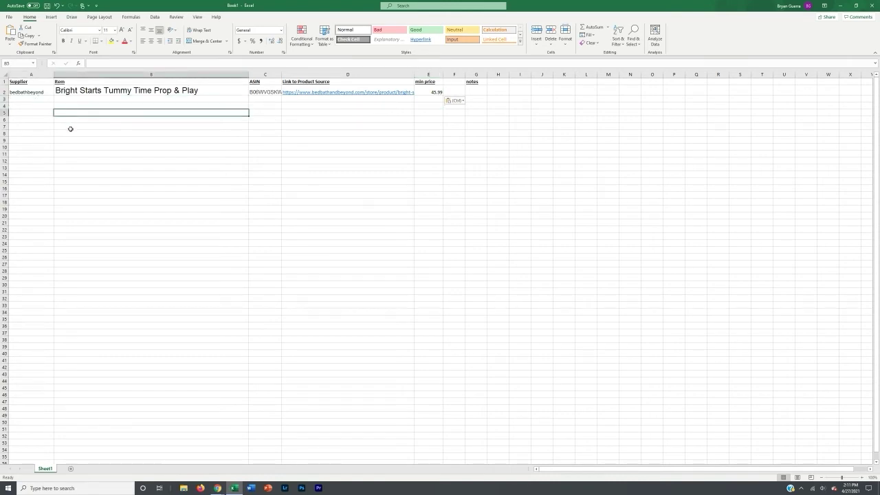
drag(69, 126, 79, 334)
click(347, 250)
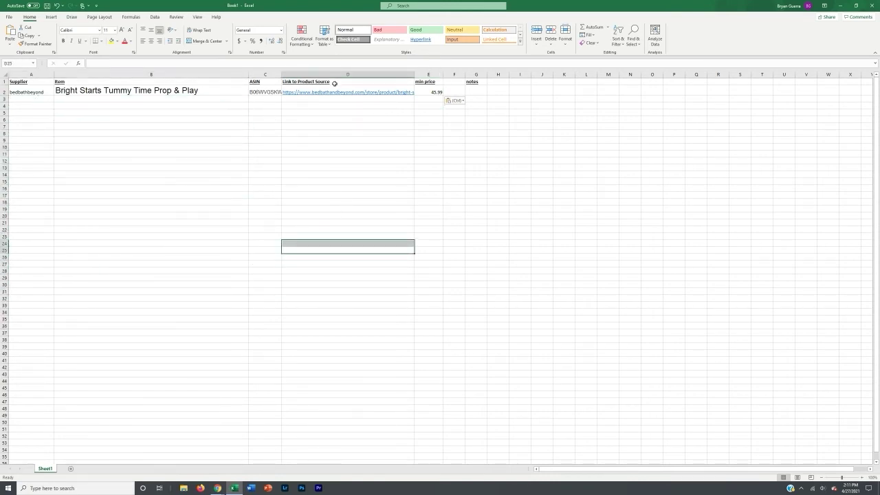
click(271, 93)
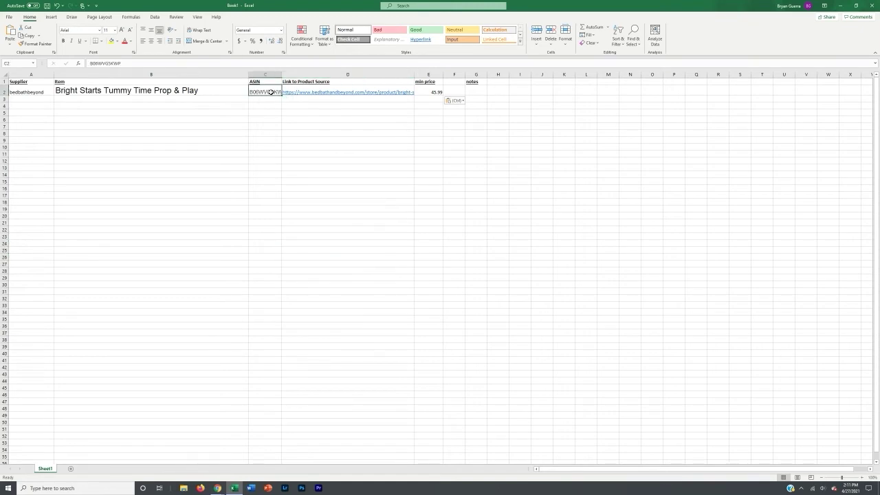
click(211, 93)
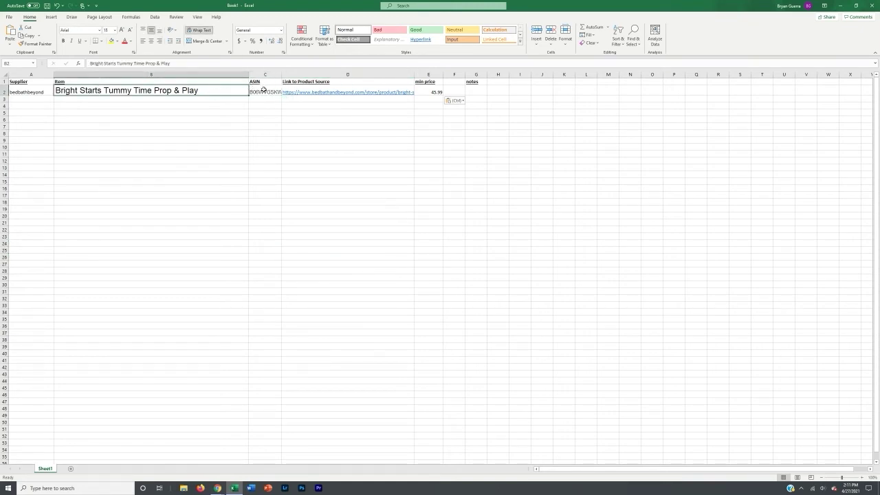
Step: Open D2's Bed Bath & Beyond link to check the source page, then close that tab
click(335, 92)
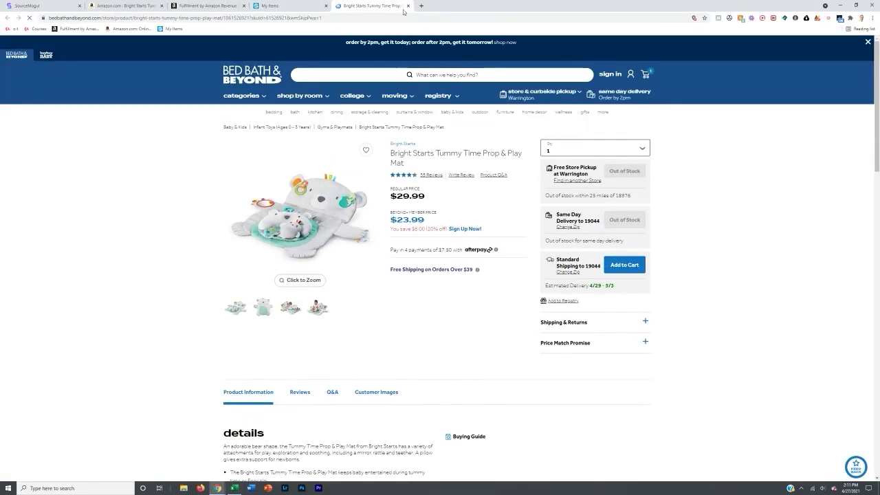
click(407, 6)
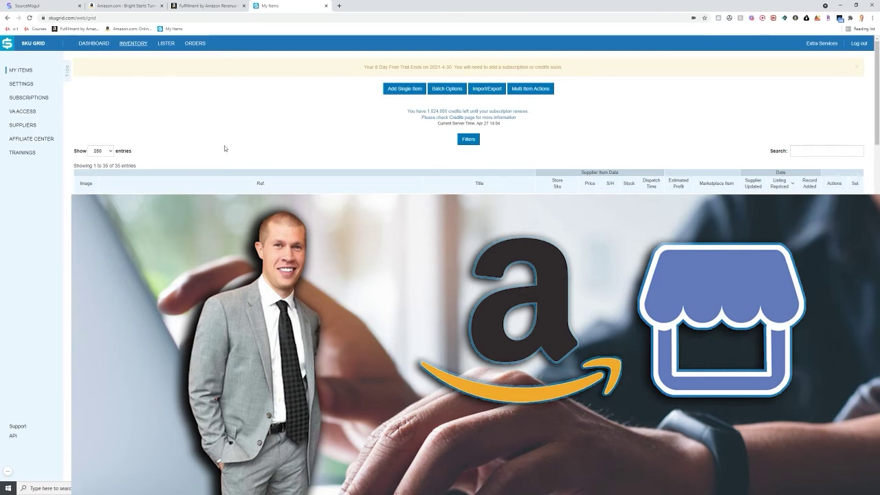
Step: Open SKU Grid SETTINGS in a new tab and keep supplier item checks at every hour
right_click(28, 86)
click(58, 89)
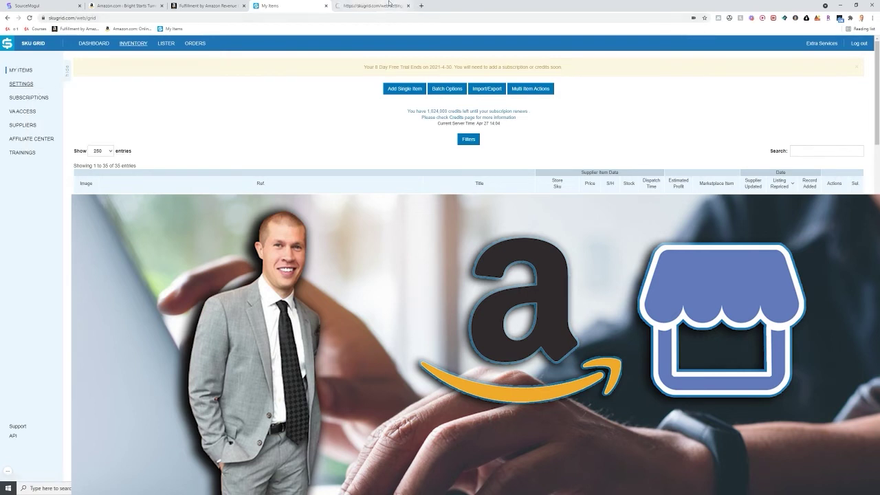
click(371, 6)
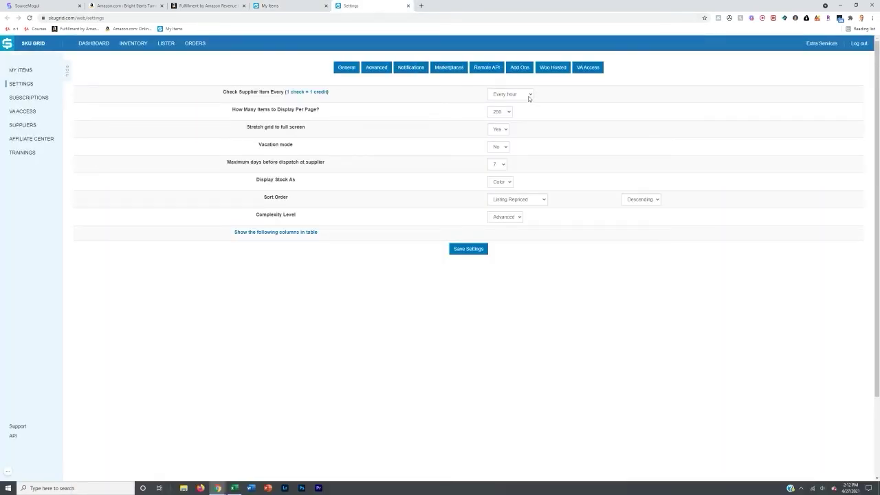
click(529, 96)
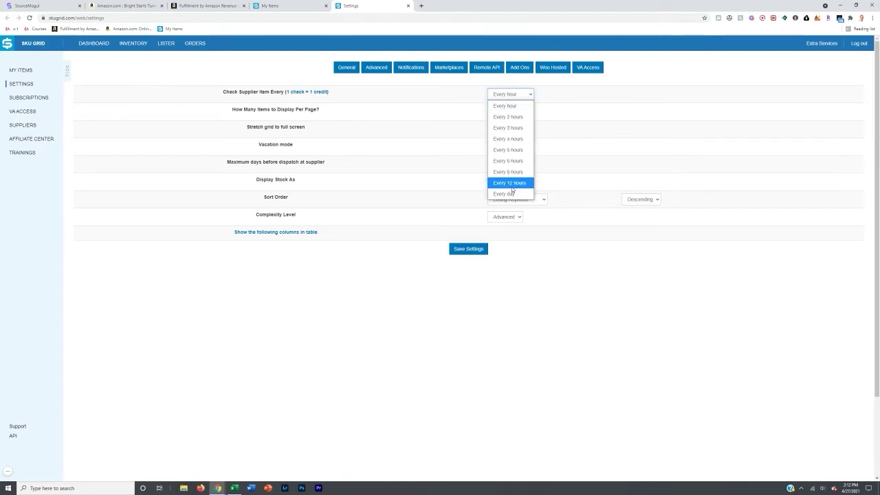
click(505, 105)
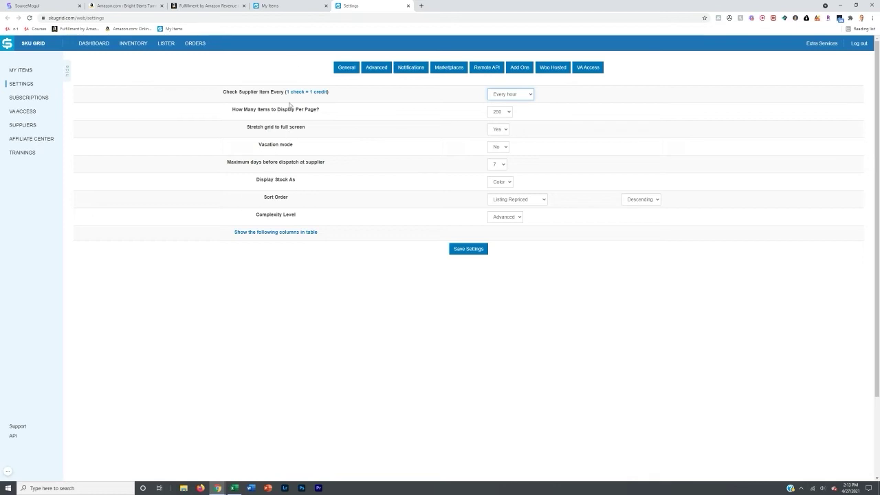
Step: Visit skugrid.com in a new tab and scroll down to its subscription plans
click(420, 6)
text(skugrid.com)
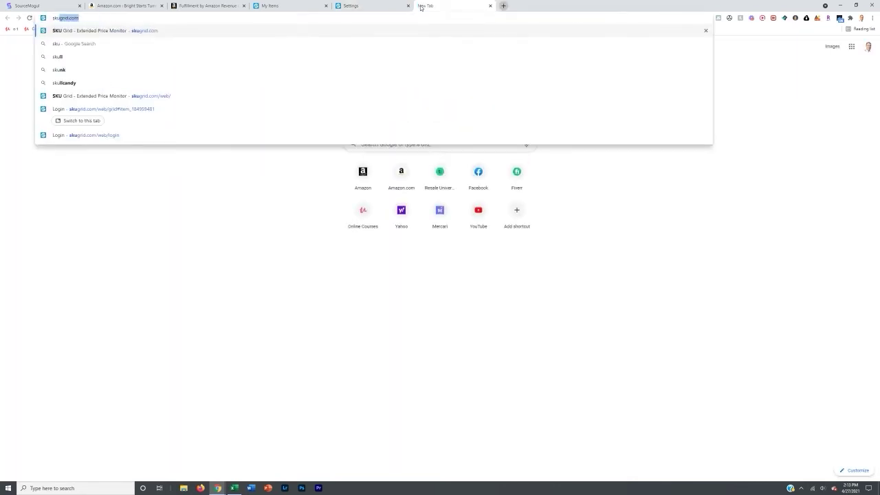
key(Return)
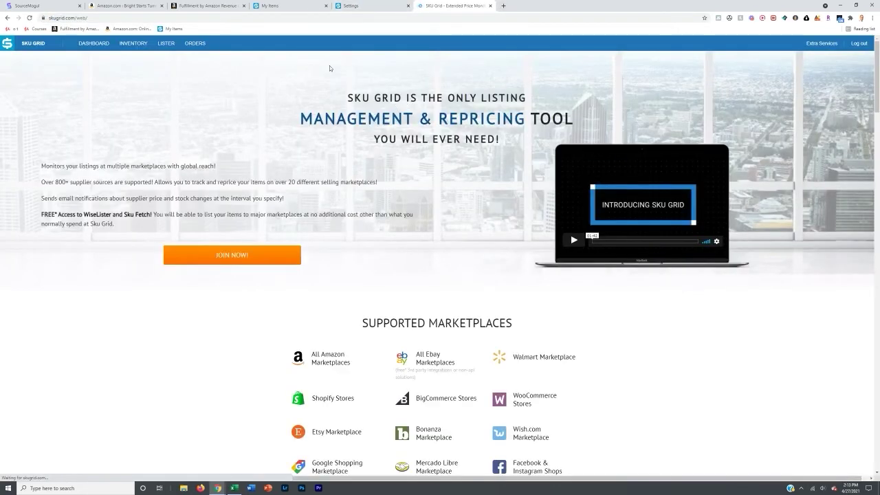
scroll(444, 282, down, 10)
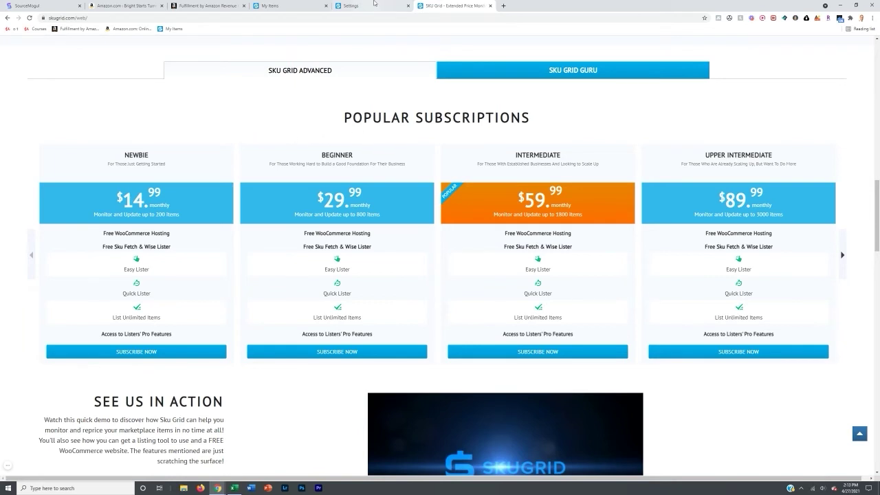
click(490, 5)
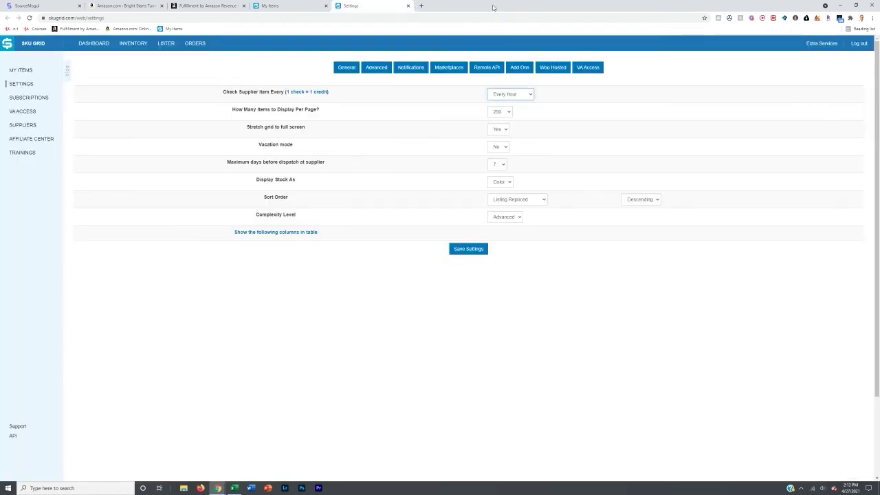
click(656, 72)
click(502, 112)
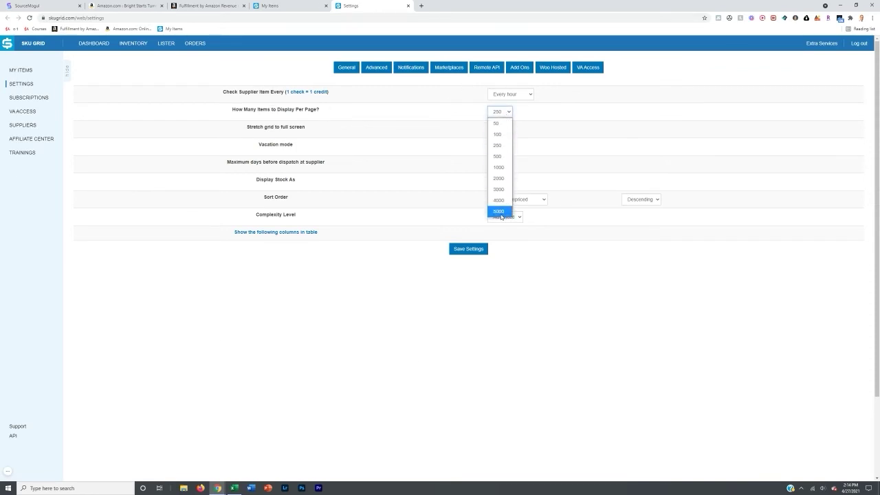
click(500, 150)
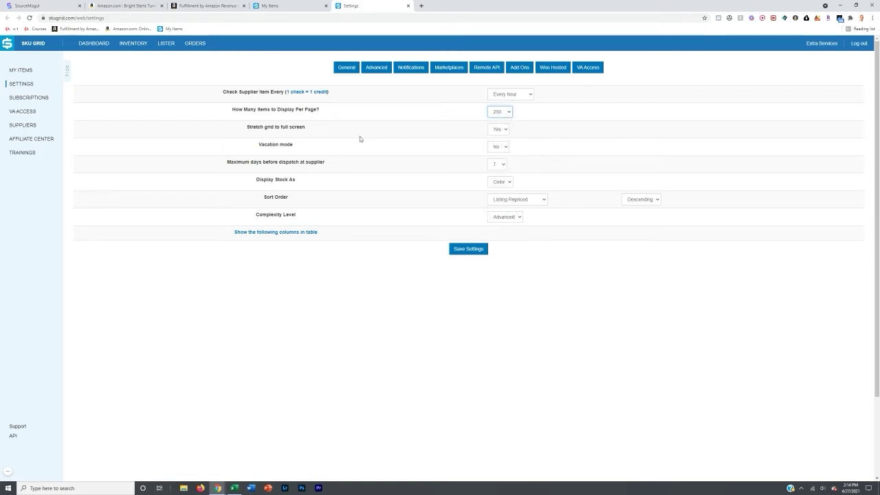
click(495, 116)
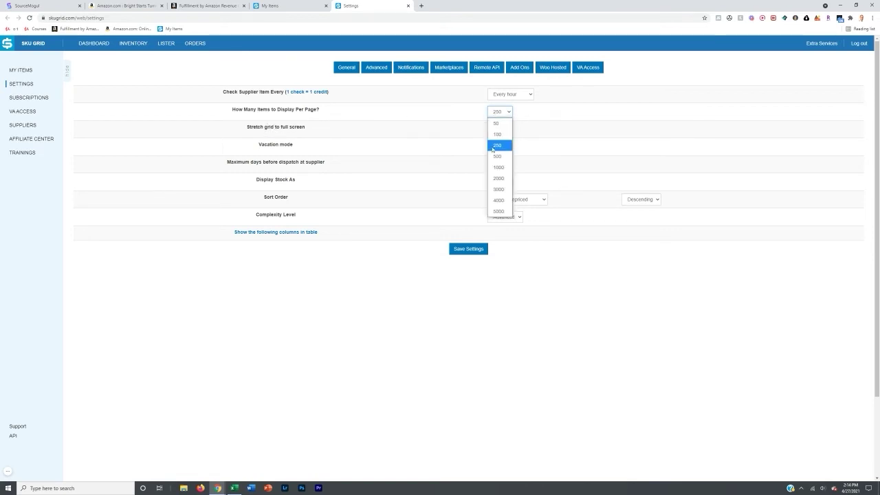
click(430, 141)
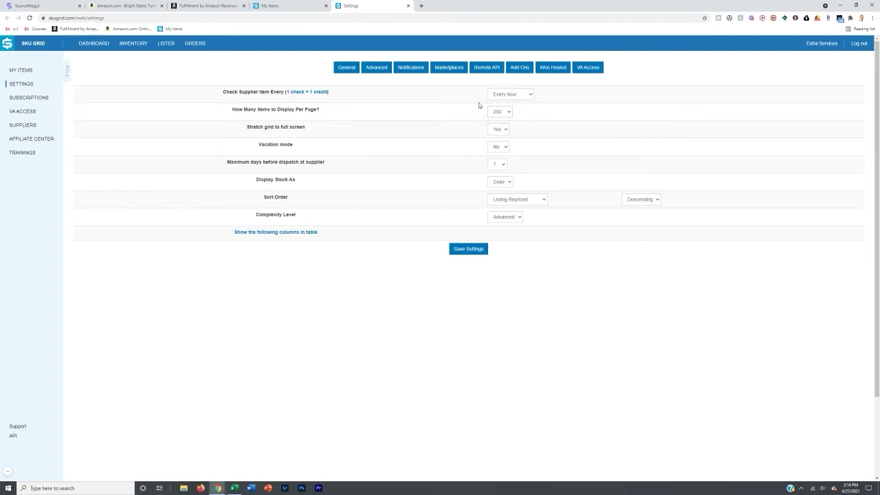
click(499, 111)
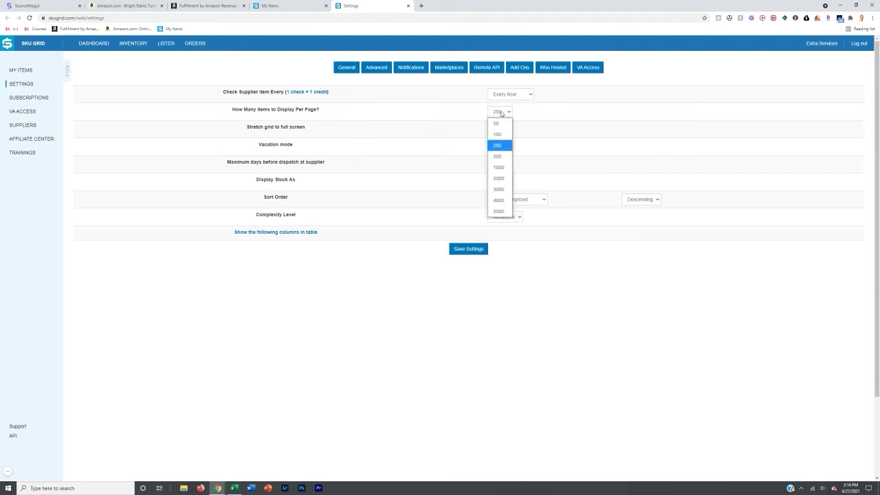
click(479, 146)
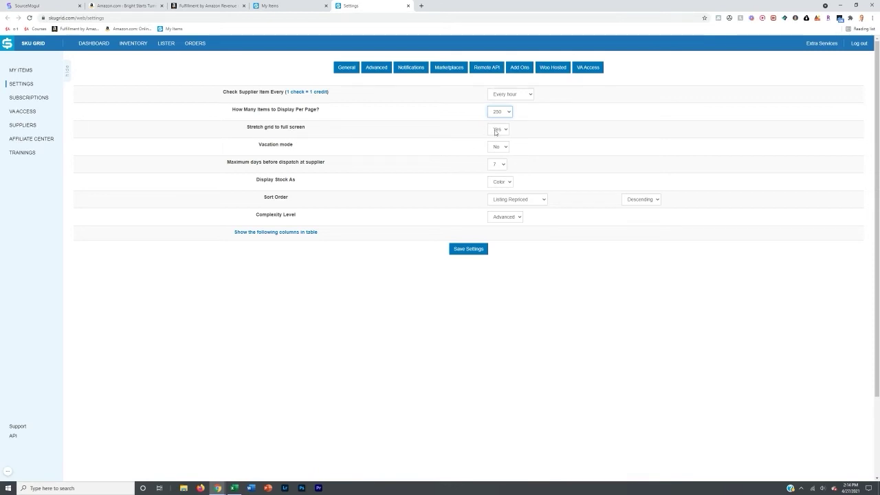
click(499, 165)
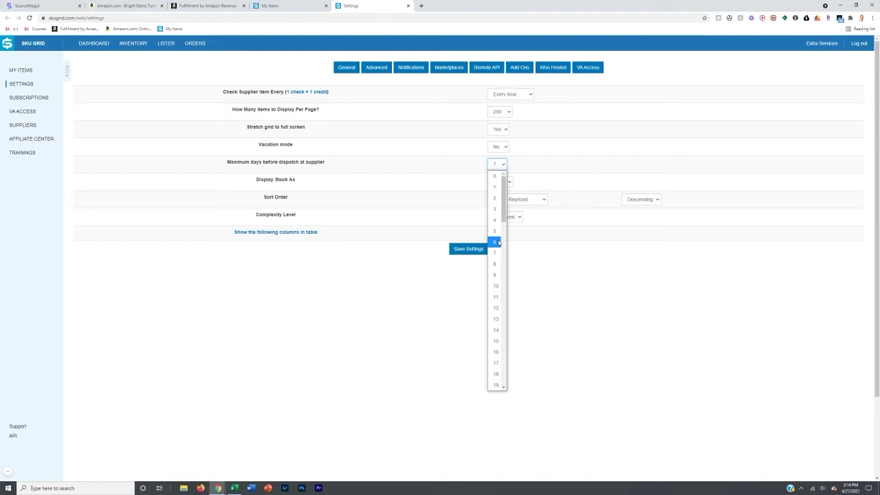
click(542, 266)
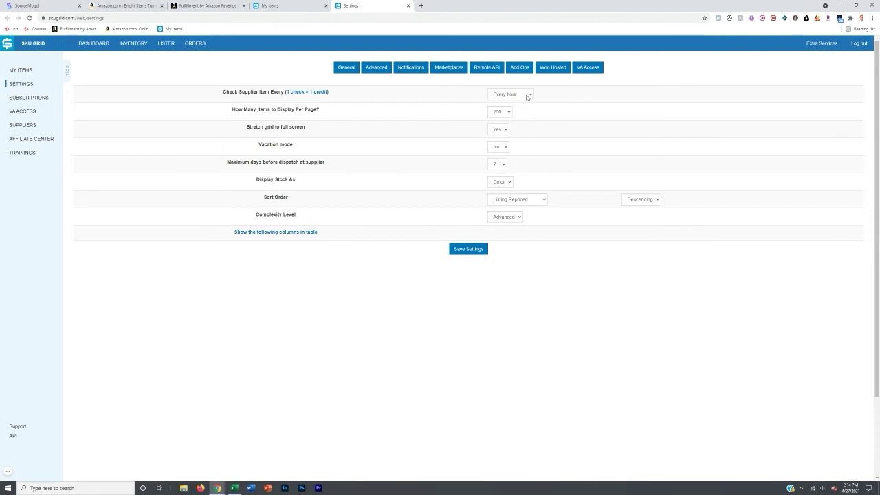
Step: Open the Notifications section of SKU Grid's Settings page
click(415, 70)
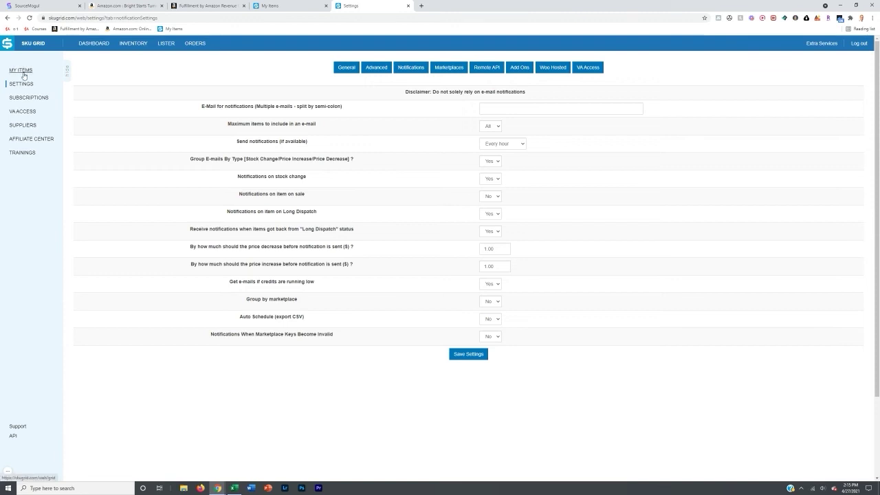
Step: Go to MY ITEMS and open the Add Single Item form
click(23, 72)
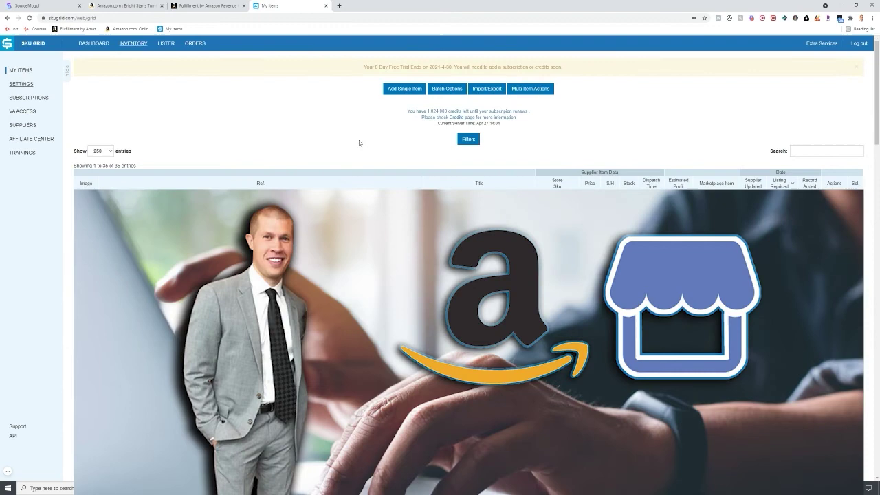
click(390, 90)
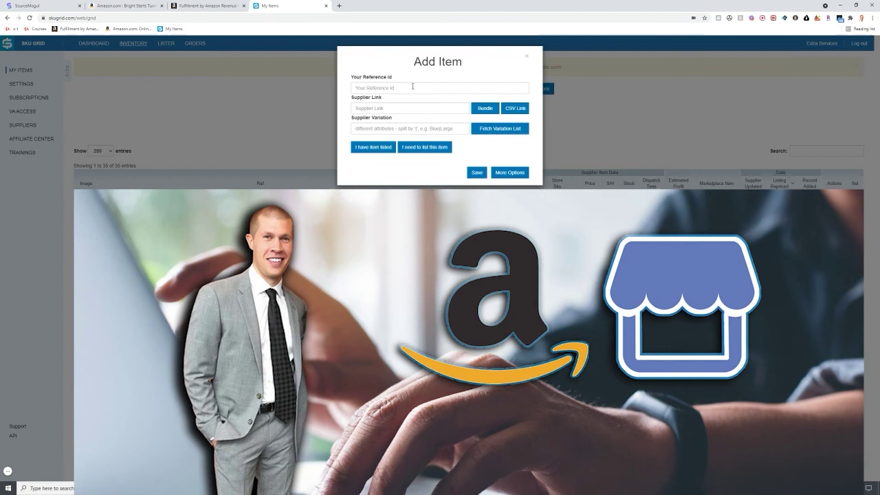
Step: Set the Reference Id to 'bedbathbeyond - B06WVGSKWP' using the ASIN copied from Excel cell C2
click(412, 87)
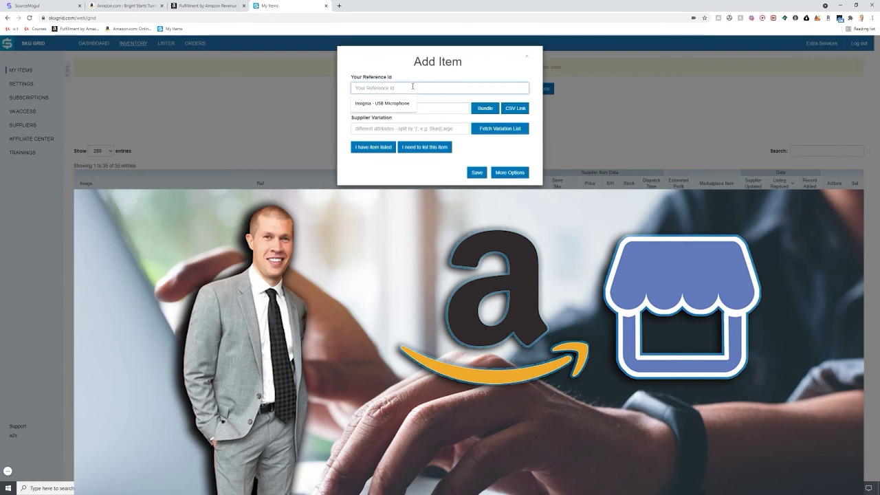
text(bedbathbe)
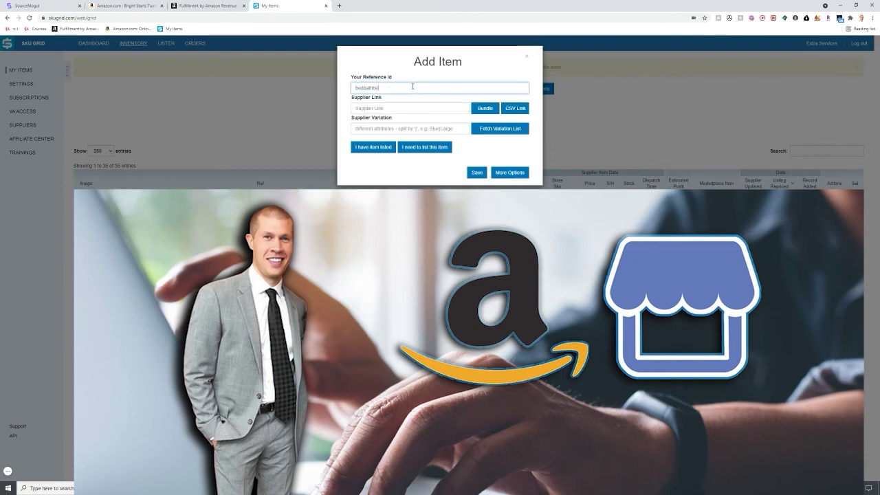
text(yond - 45)
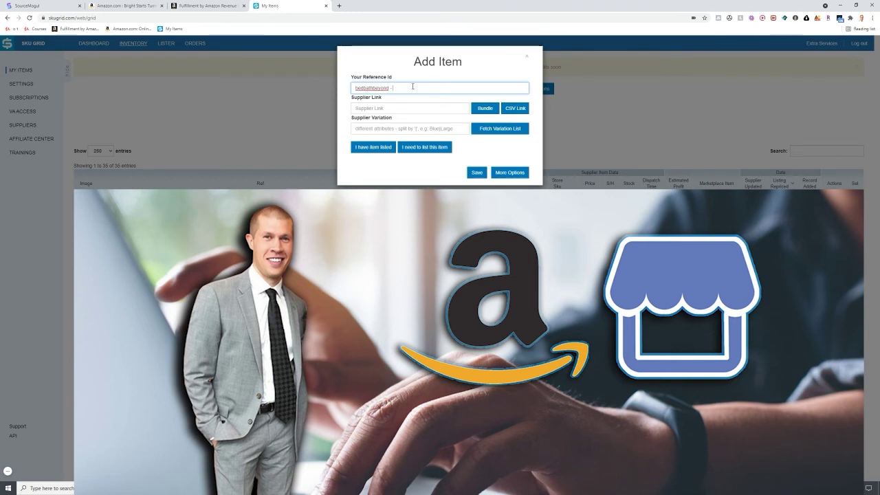
key(alt+Tab)
click(267, 90)
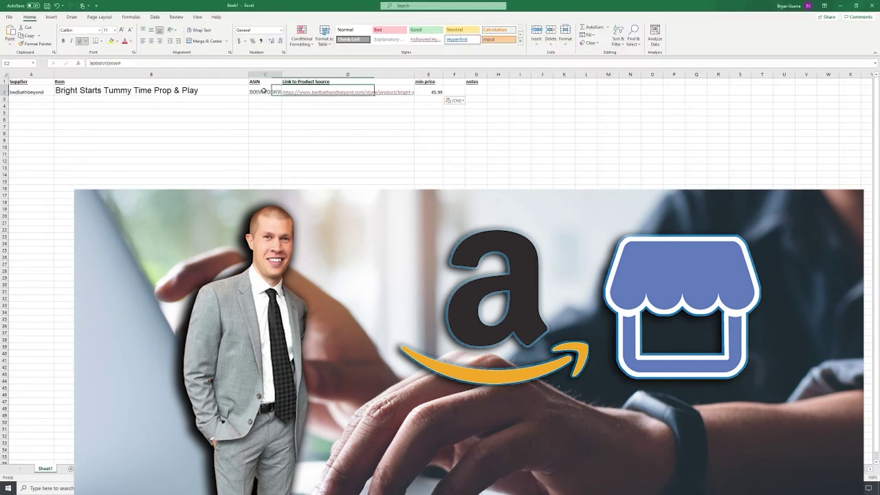
key(ctrl+c)
key(alt+Tab)
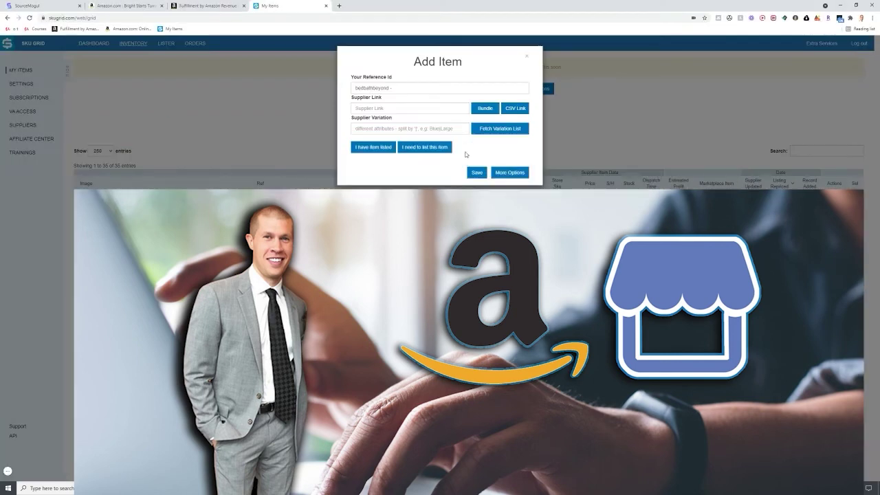
key(BackSpace)
key(BackSpace)
key(ctrl+v)
Step: Fill the Supplier Link with the Bed Bath & Beyond product URL copied from cell D2
click(436, 106)
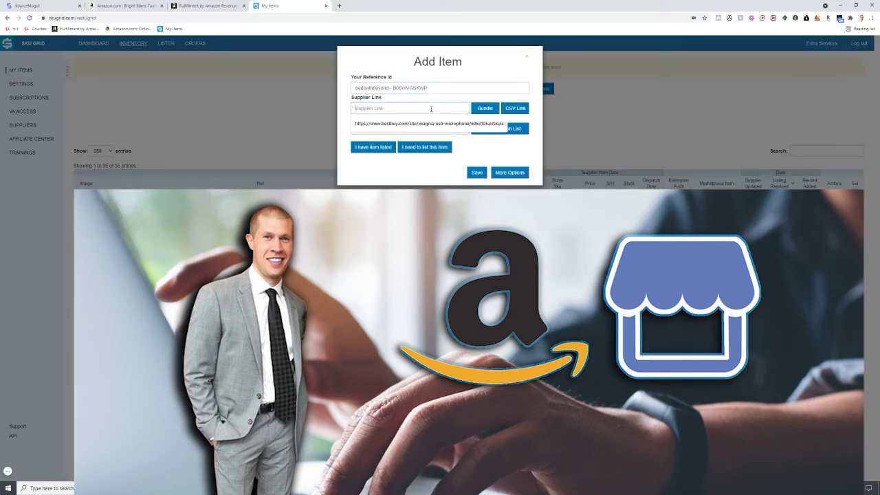
key(alt+Tab)
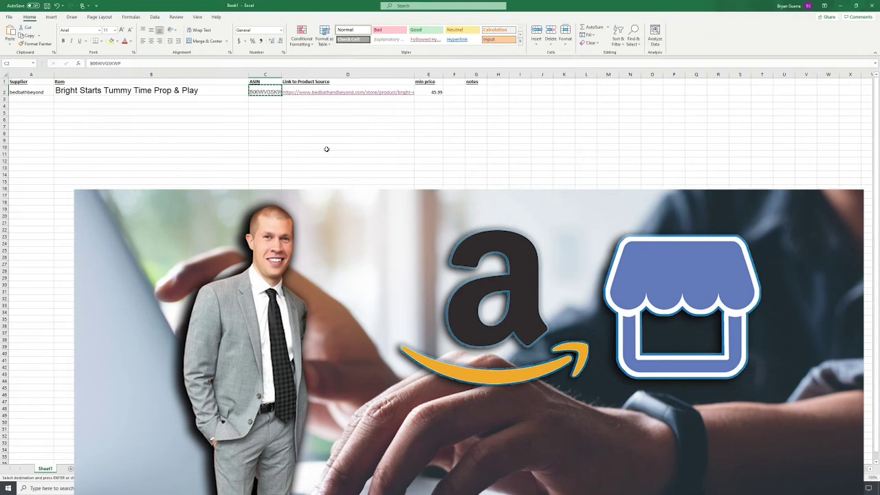
click(358, 91)
right_click(361, 92)
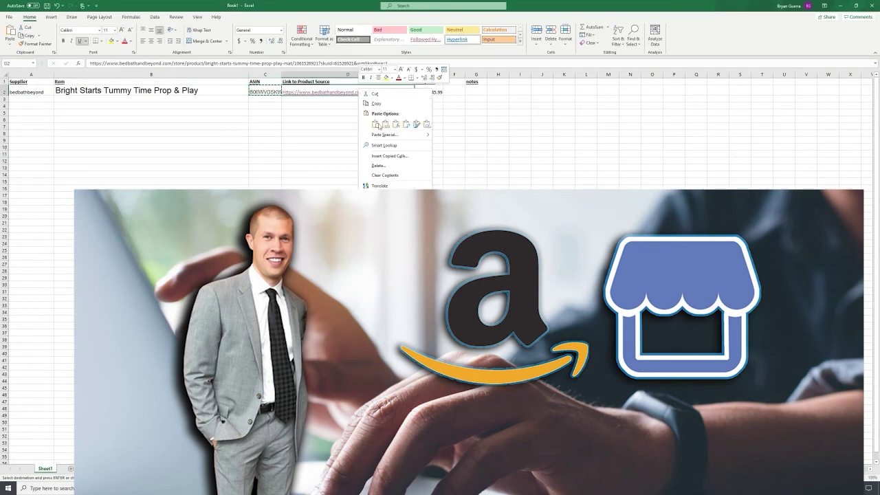
click(373, 103)
key(alt+Tab)
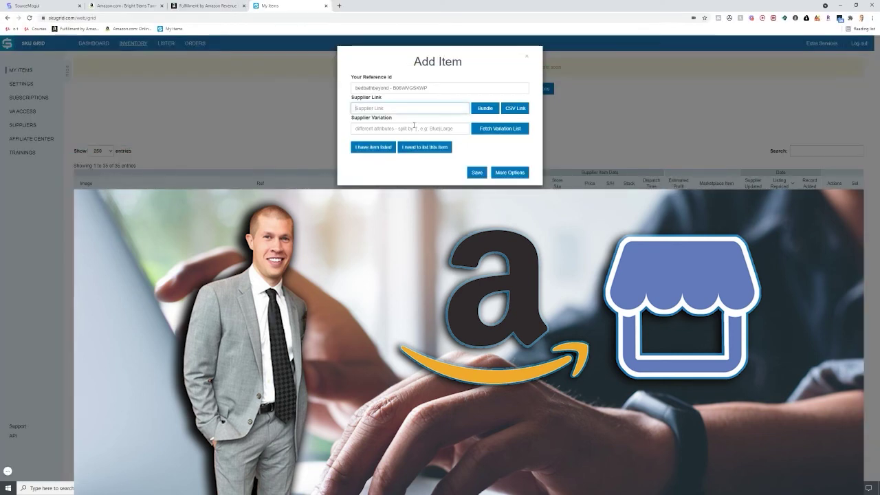
click(435, 108)
key(ctrl+v)
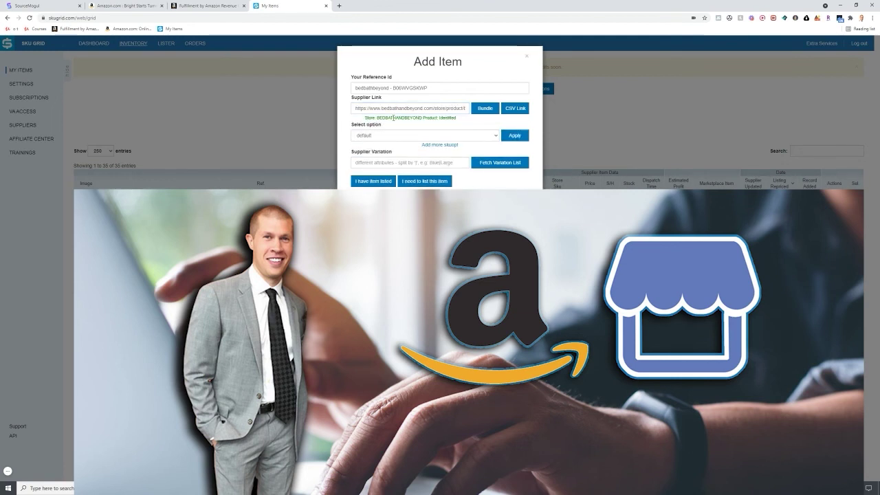
drag(432, 89, 356, 90)
click(432, 87)
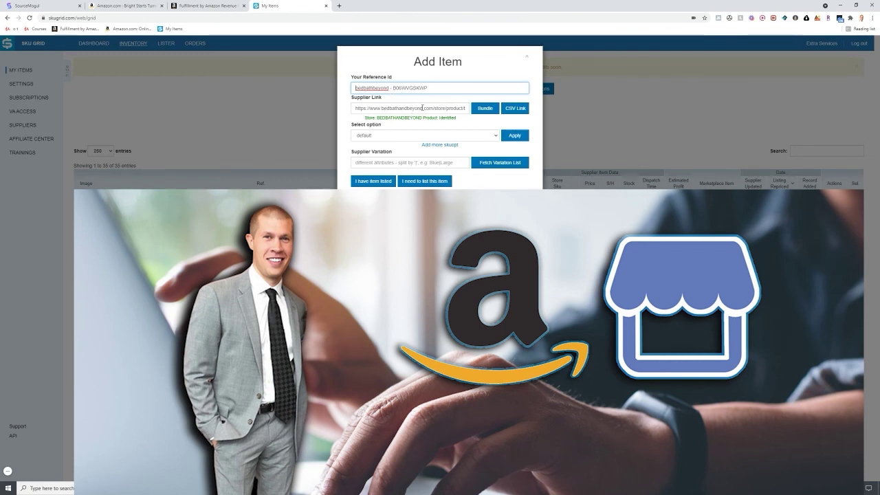
click(431, 108)
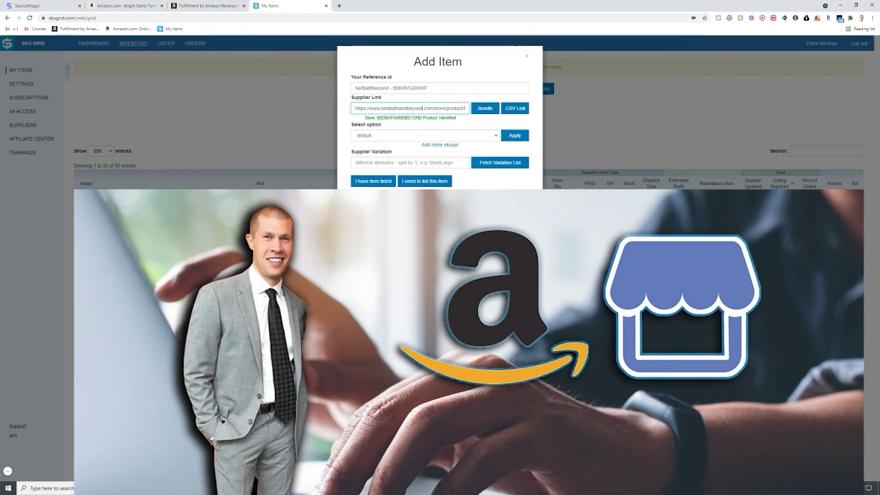
Step: Save the Bed Bath & Beyond item from the Add Item form into the My Items table
click(374, 180)
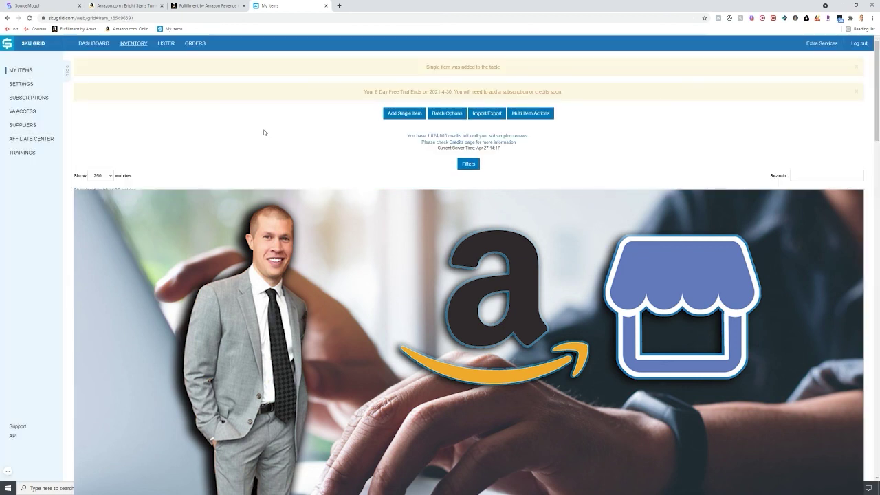